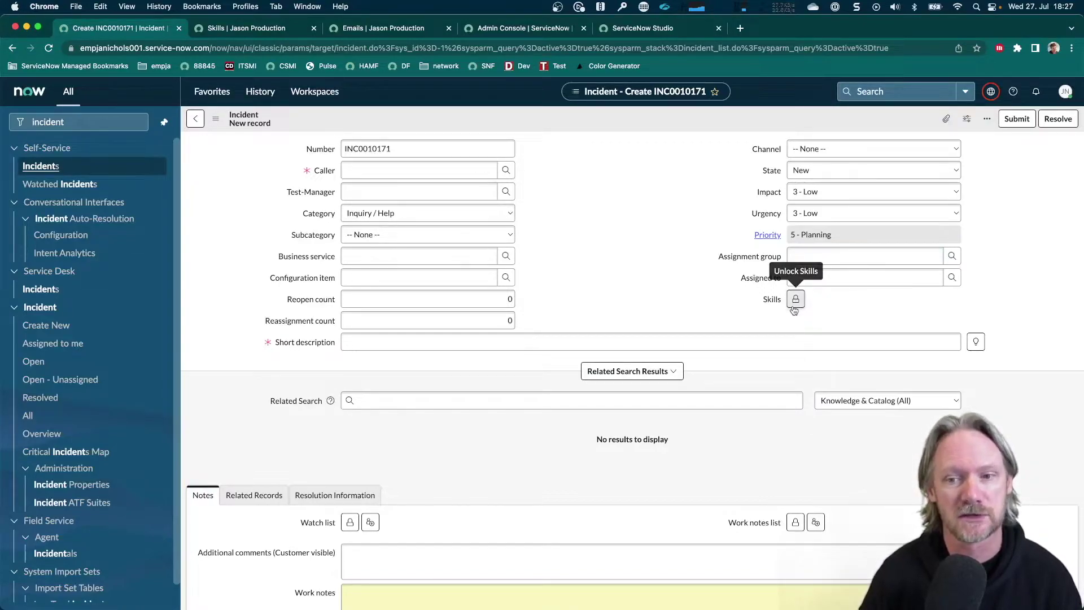
# - Search the incident's Skills for 'ger' and 'ja', add none, and view the Skills list
pyautogui.click(795, 299)
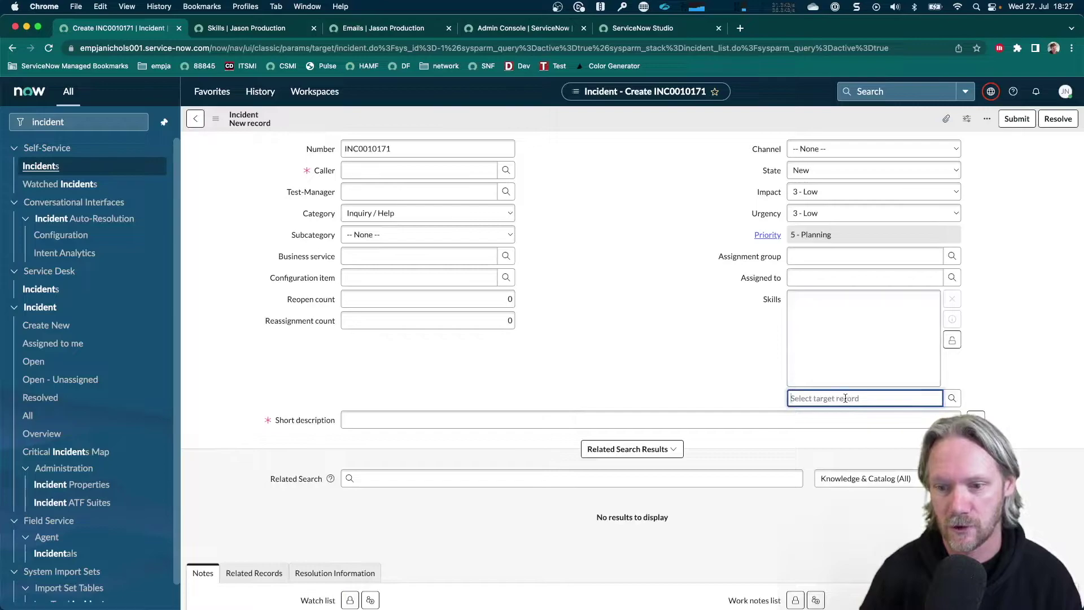
pyautogui.write('ger')
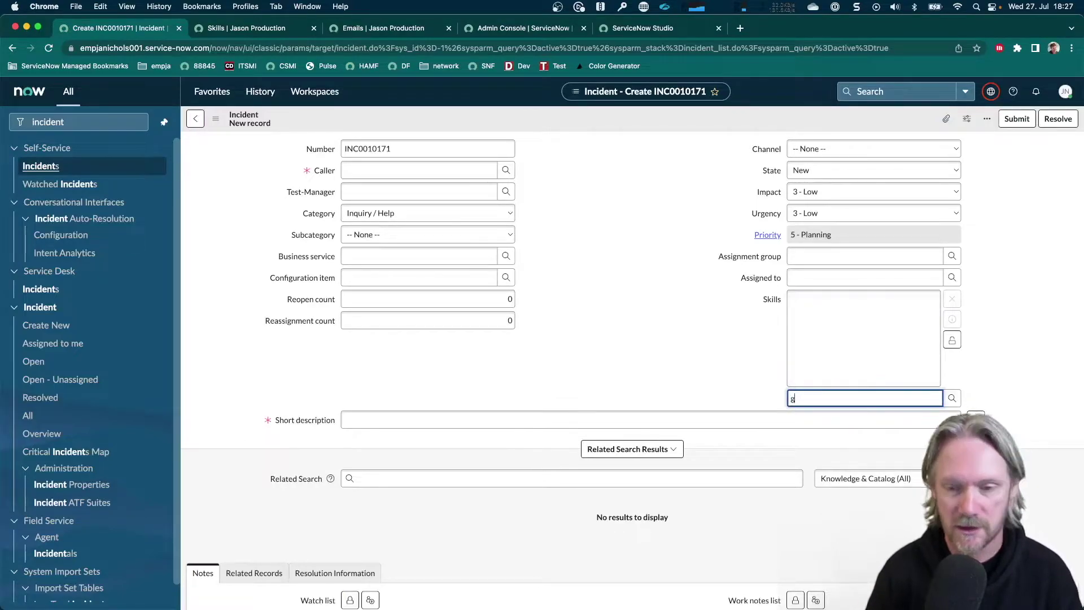
pyautogui.press('BackSpace')
pyautogui.press('BackSpace')
pyautogui.press('BackSpace')
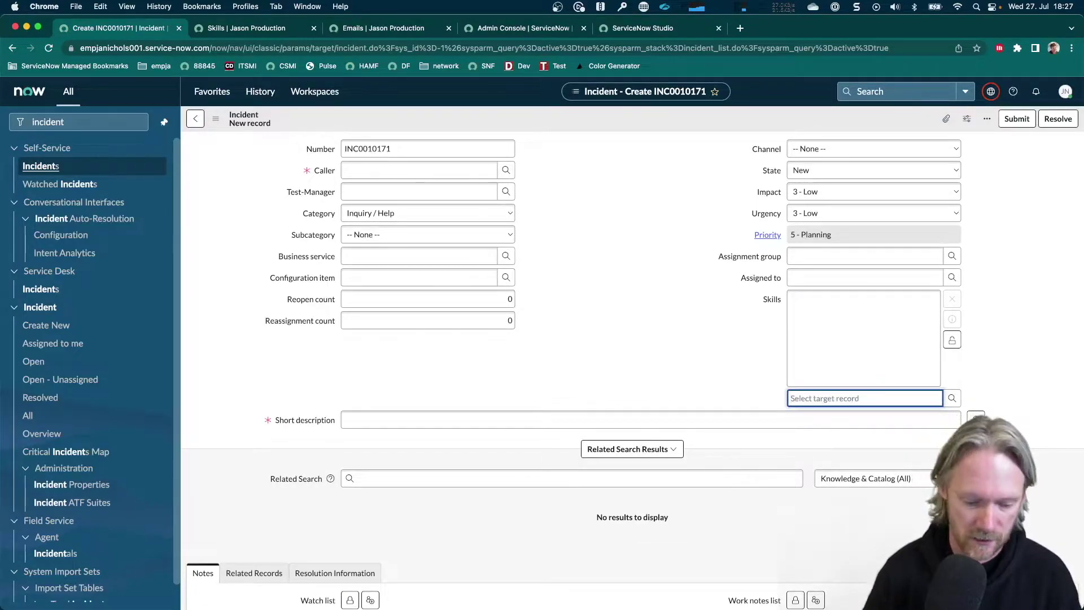
pyautogui.write('ja')
pyautogui.press('BackSpace')
pyautogui.press('BackSpace')
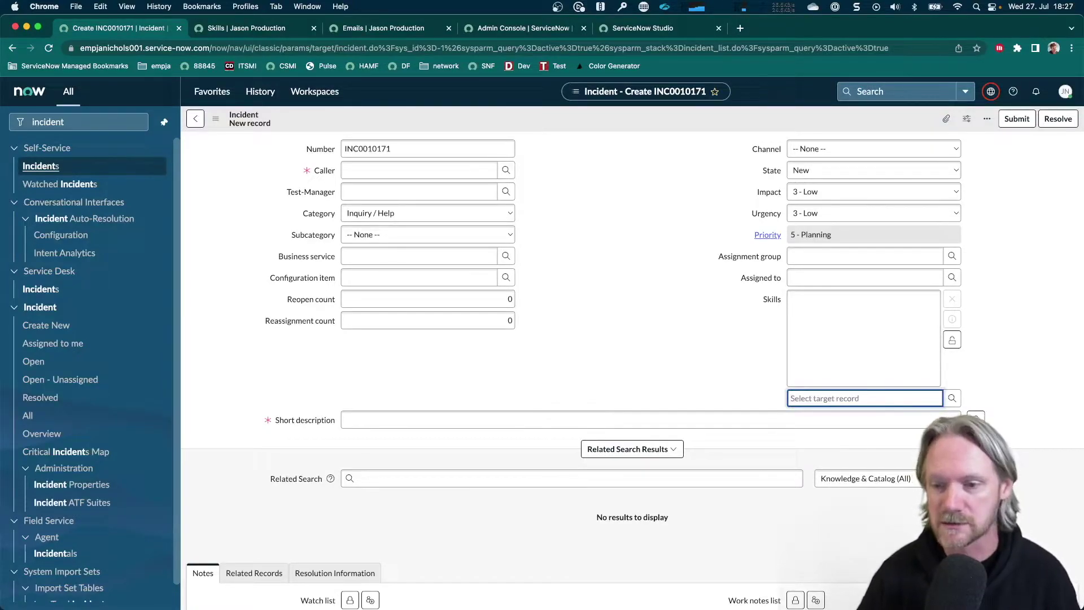
pyautogui.click(952, 339)
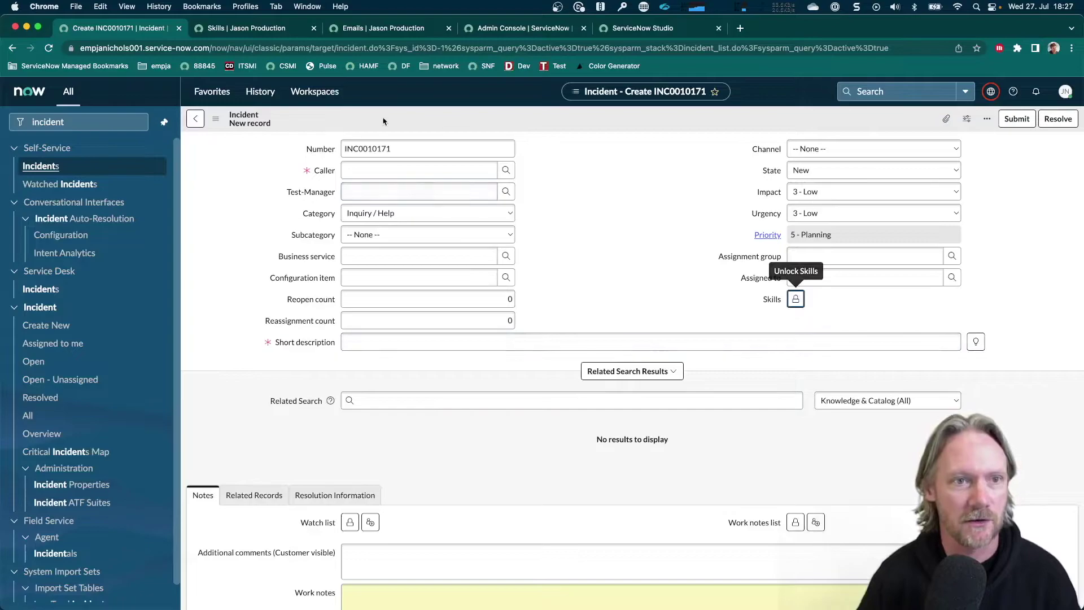
pyautogui.click(259, 28)
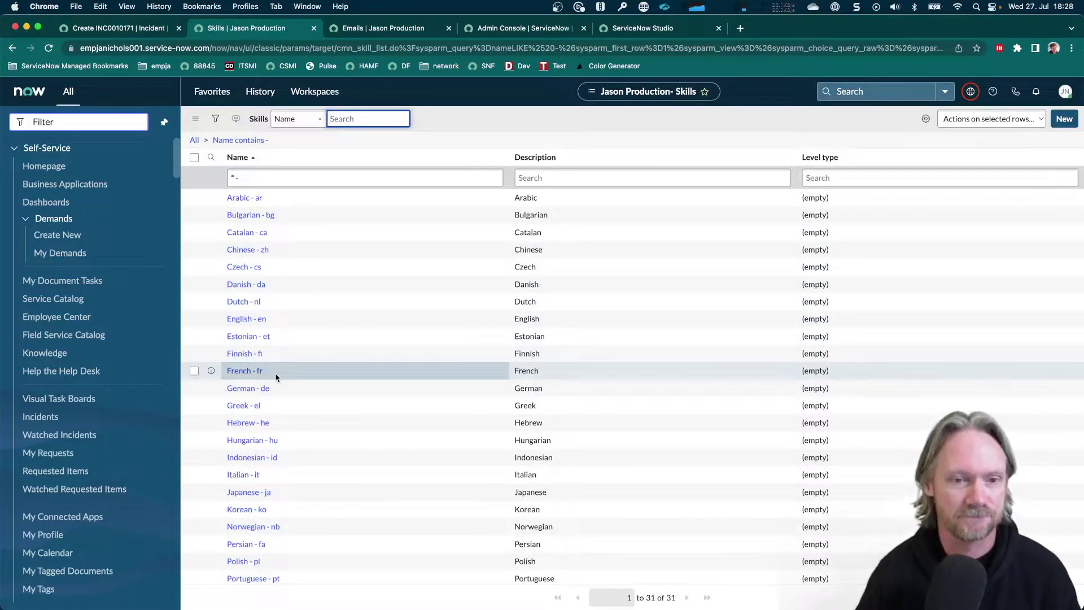
# - View today's email log, select the Swedish L10N email's subject, then switch to ServiceNow Studio
pyautogui.click(394, 28)
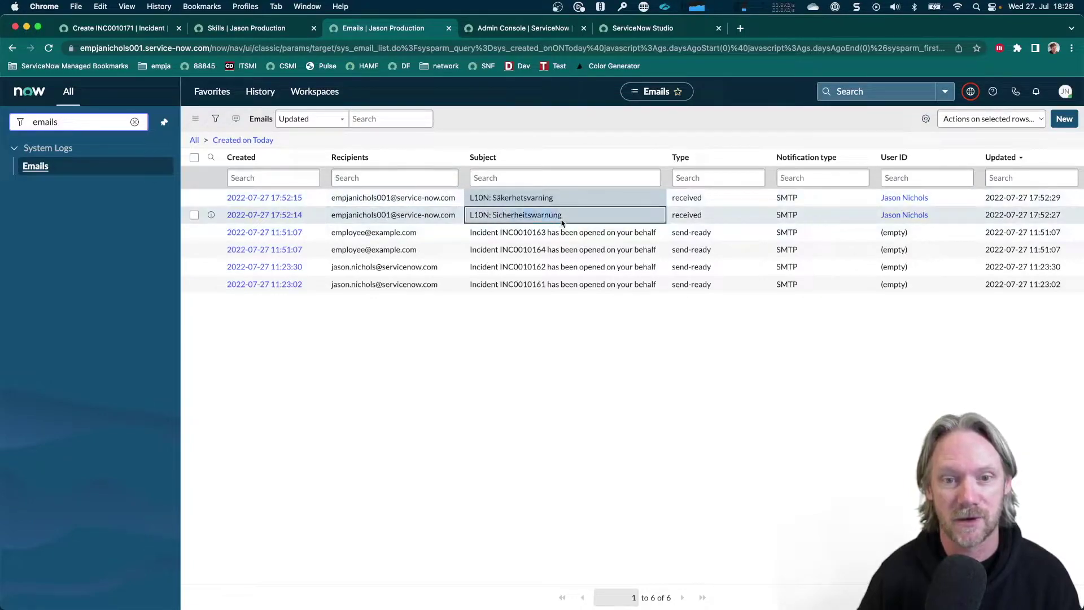
pyautogui.click(507, 195)
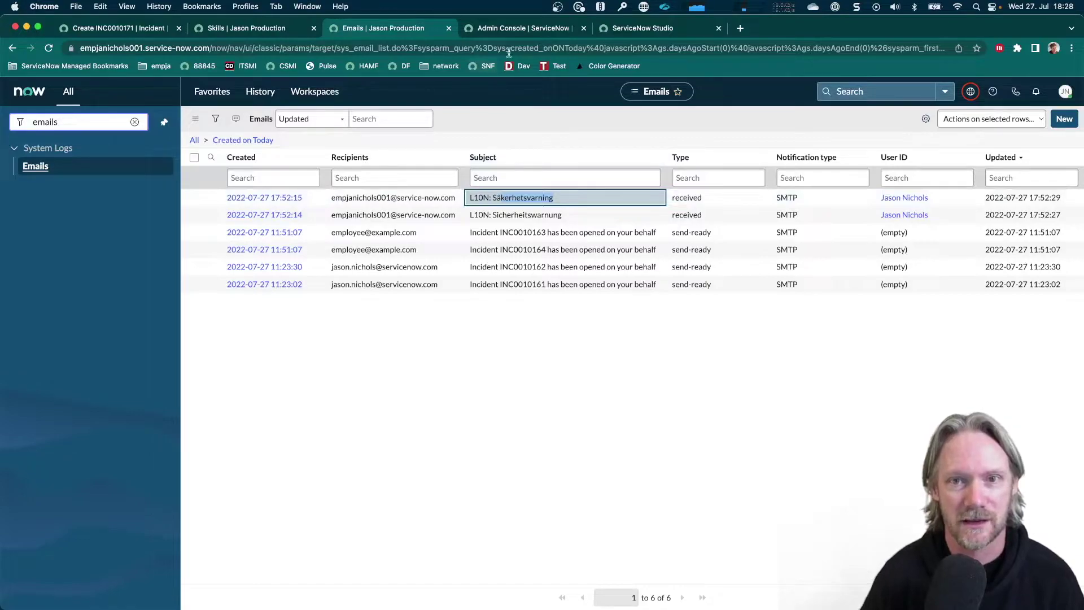
pyautogui.click(647, 30)
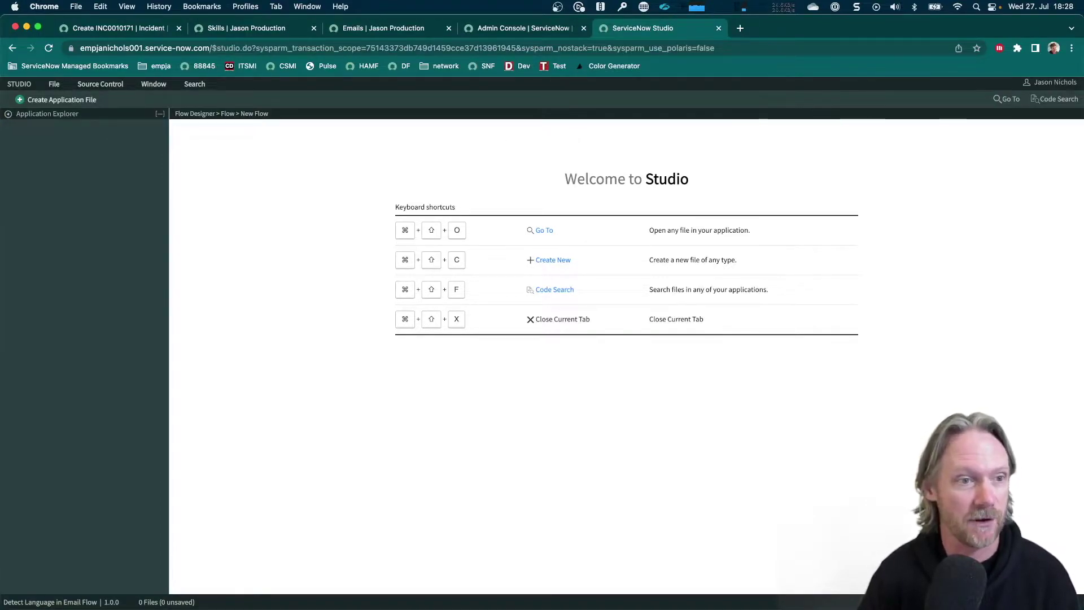
# - Create a Flow named 'Create Incident and Detect Language', described as detecting email language and assigning skill
pyautogui.click(42, 104)
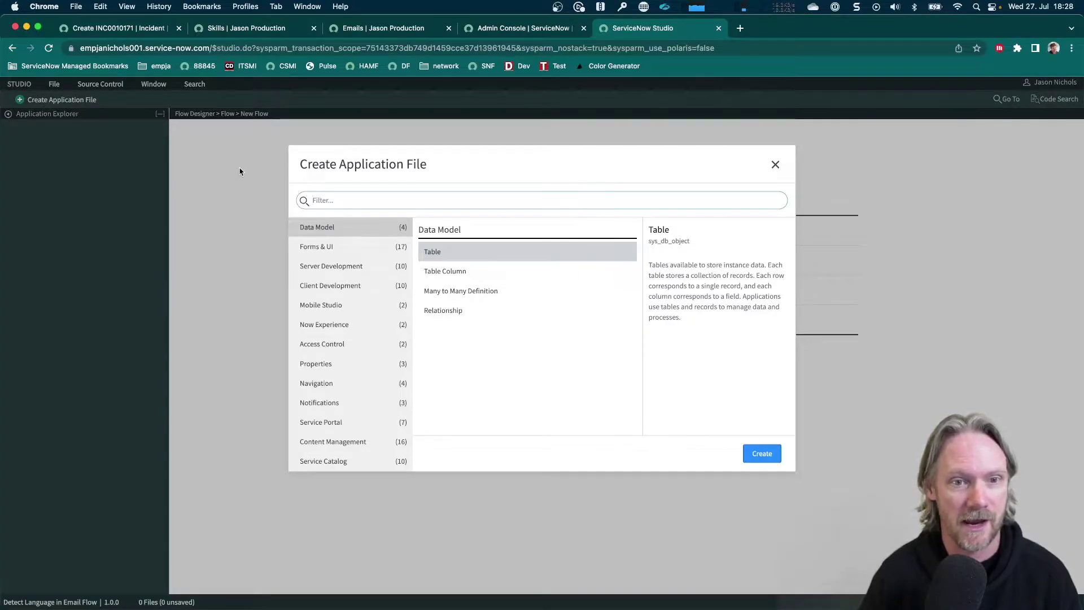
pyautogui.write('flo')
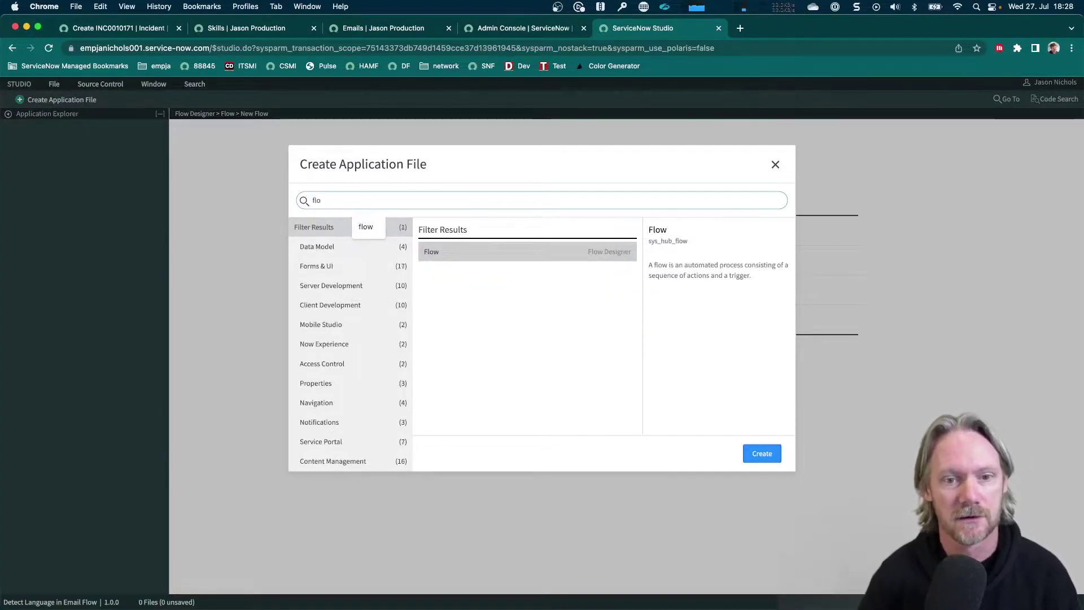
pyautogui.click(443, 260)
pyautogui.doubleClick(444, 260)
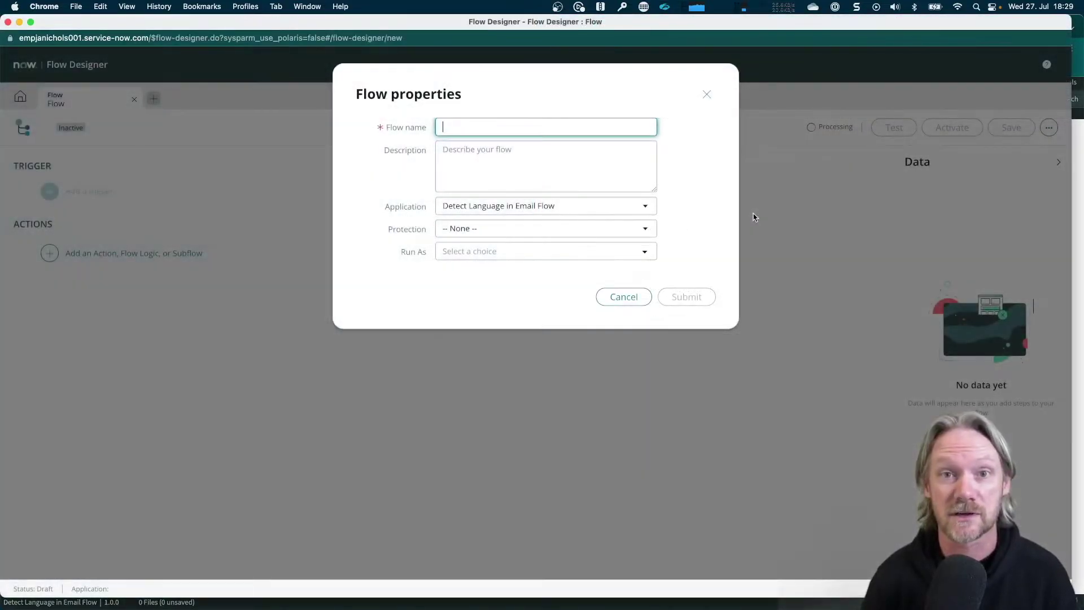
pyautogui.write('Create')
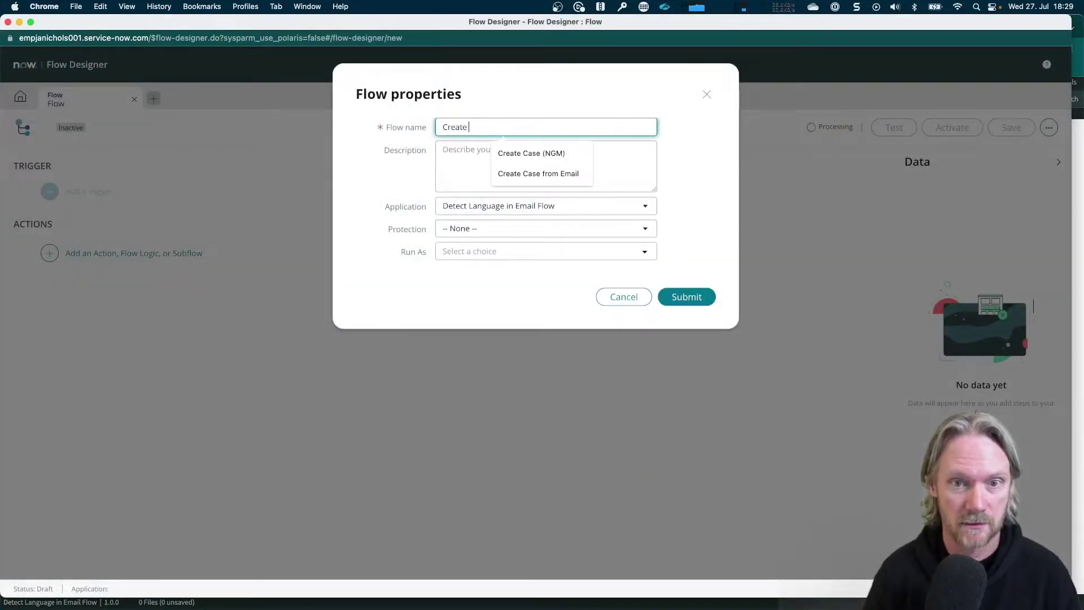
pyautogui.write(' Incident ')
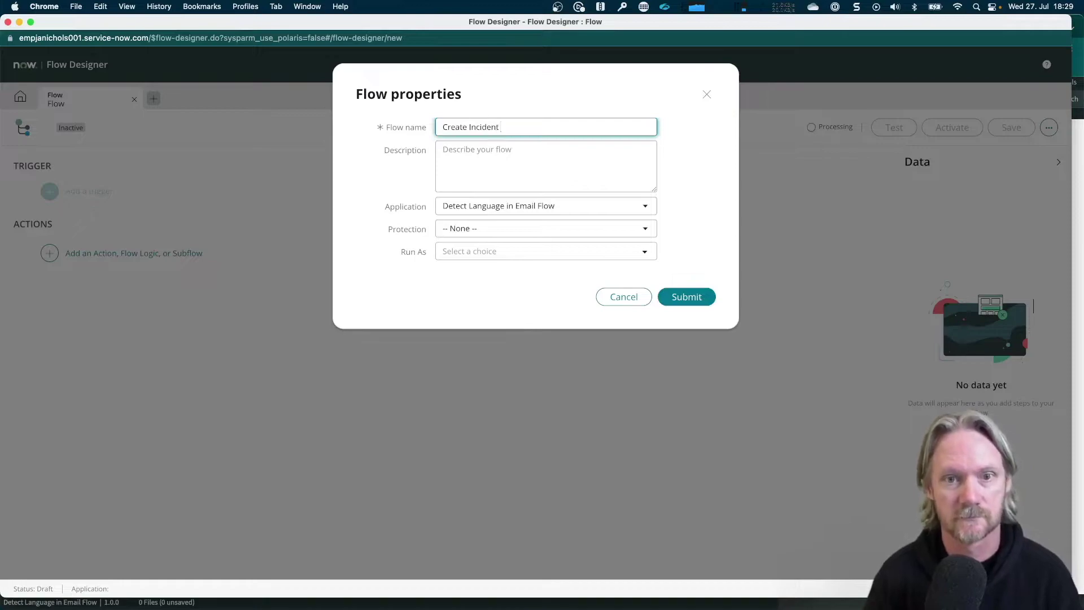
pyautogui.write('and Detect Language')
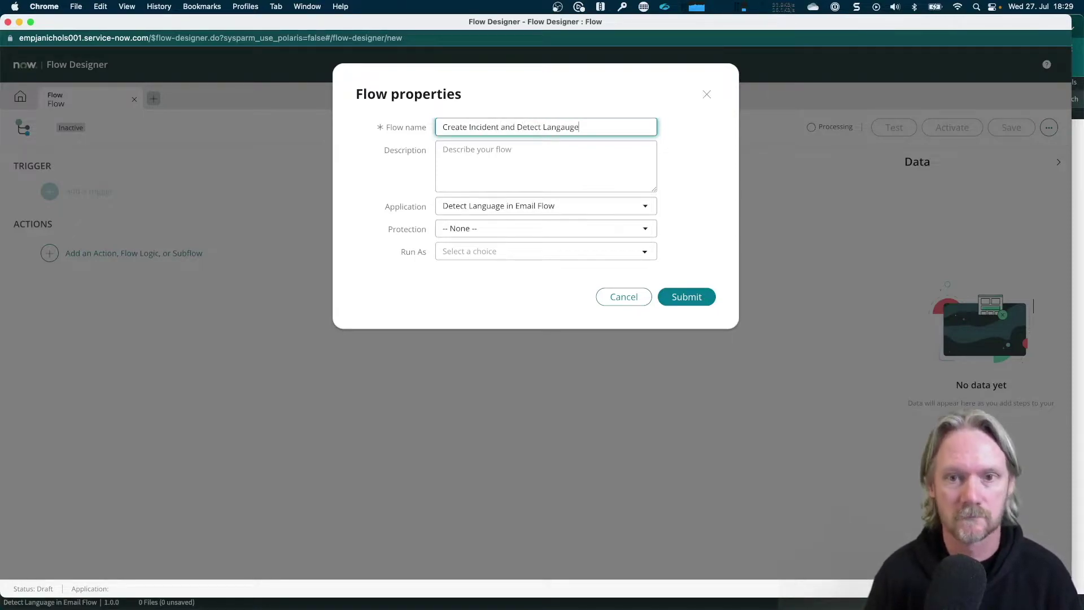
pyautogui.doubleClick(564, 126)
pyautogui.write('Language')
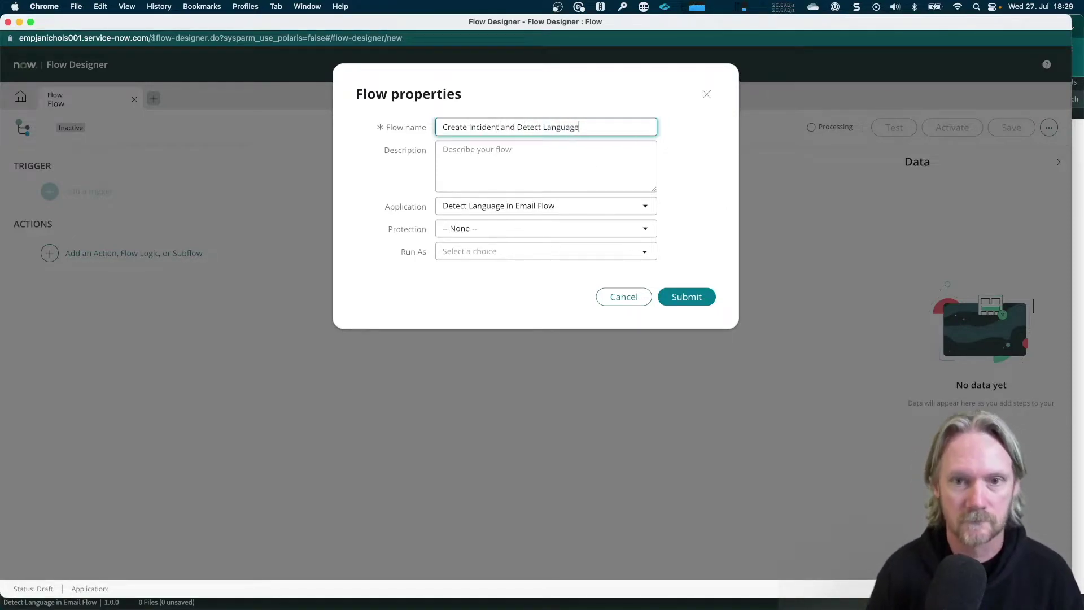
pyautogui.click(541, 159)
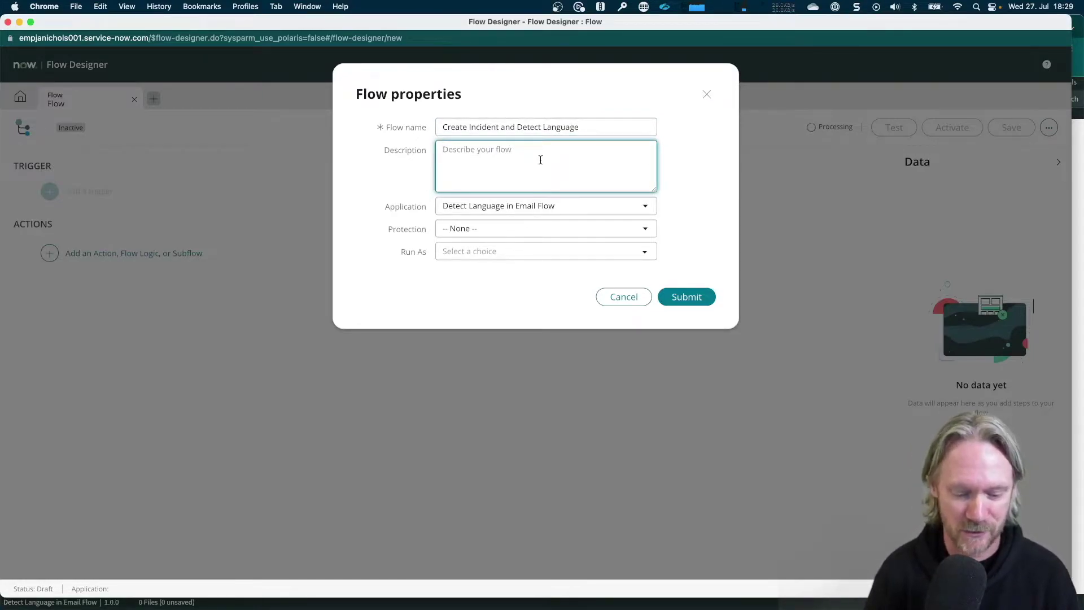
pyautogui.write('Detect the language of an incoming email and create an incident, and assign the corresponding language as a skill.')
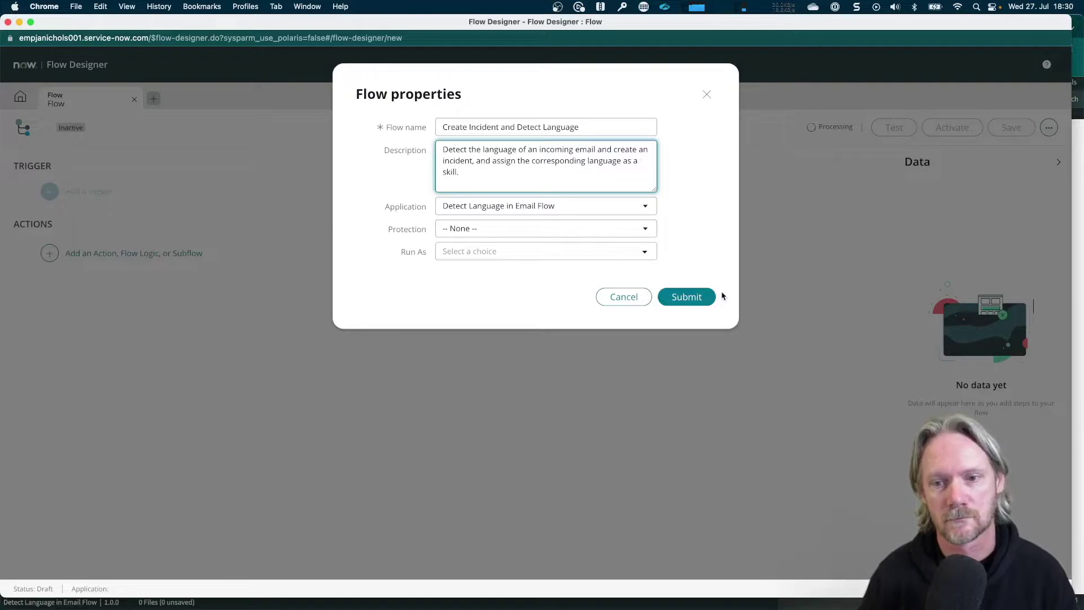
pyautogui.click(688, 297)
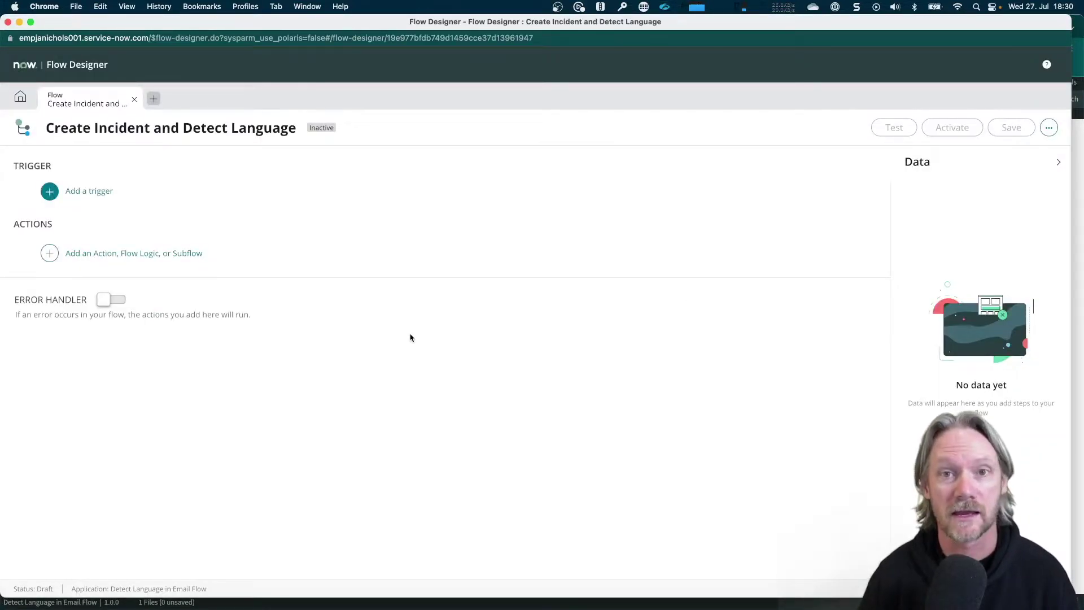
# - Add an Inbound Email trigger with condition Subject contains 'L10N:' and save the flow
pyautogui.click(91, 192)
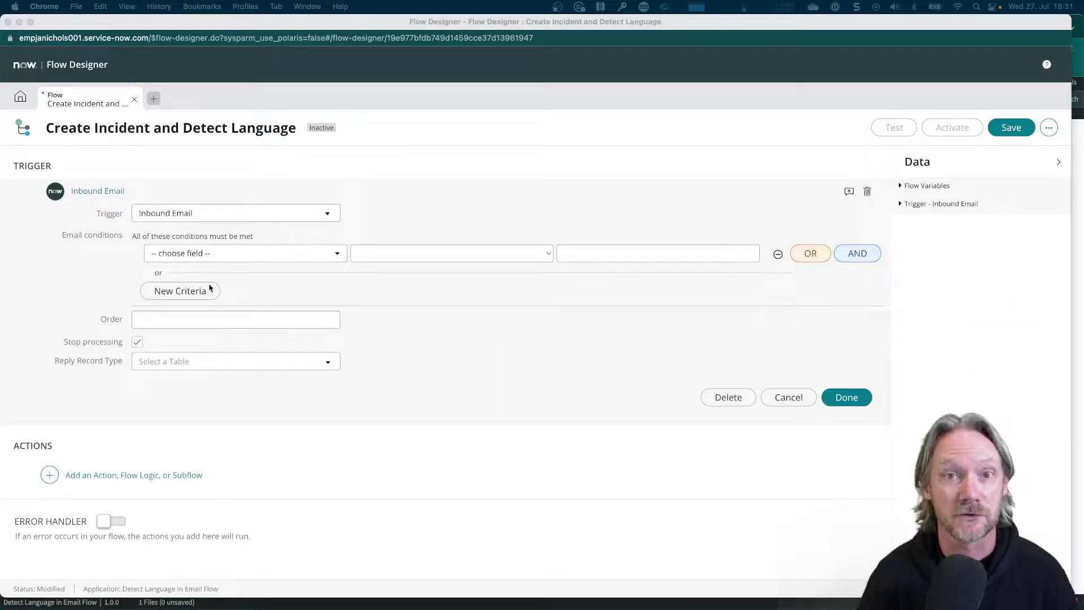
pyautogui.press('super+Tab')
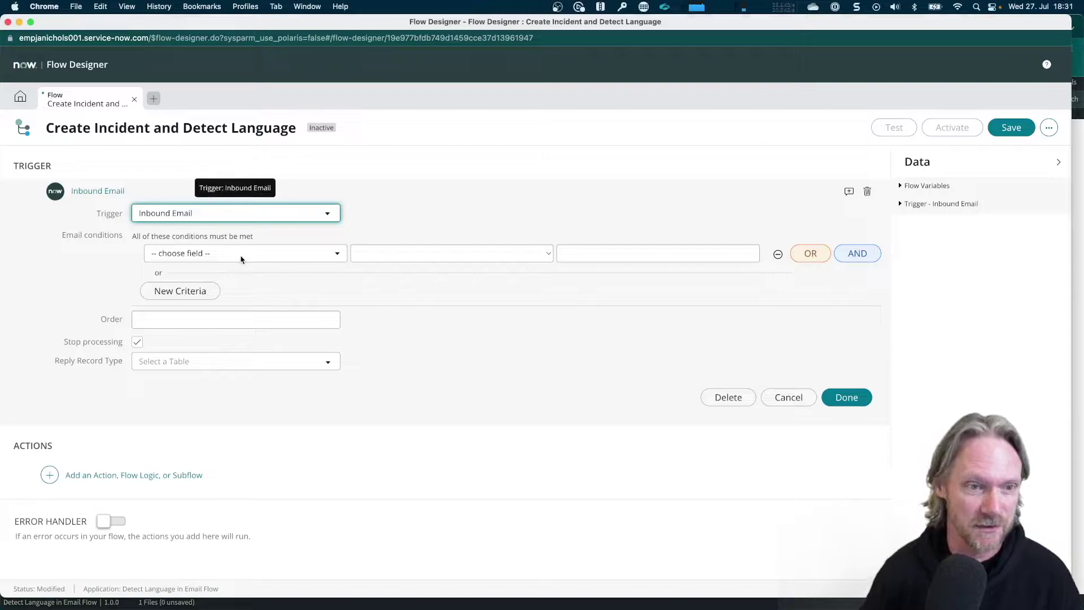
pyautogui.click(241, 254)
pyautogui.write('subj')
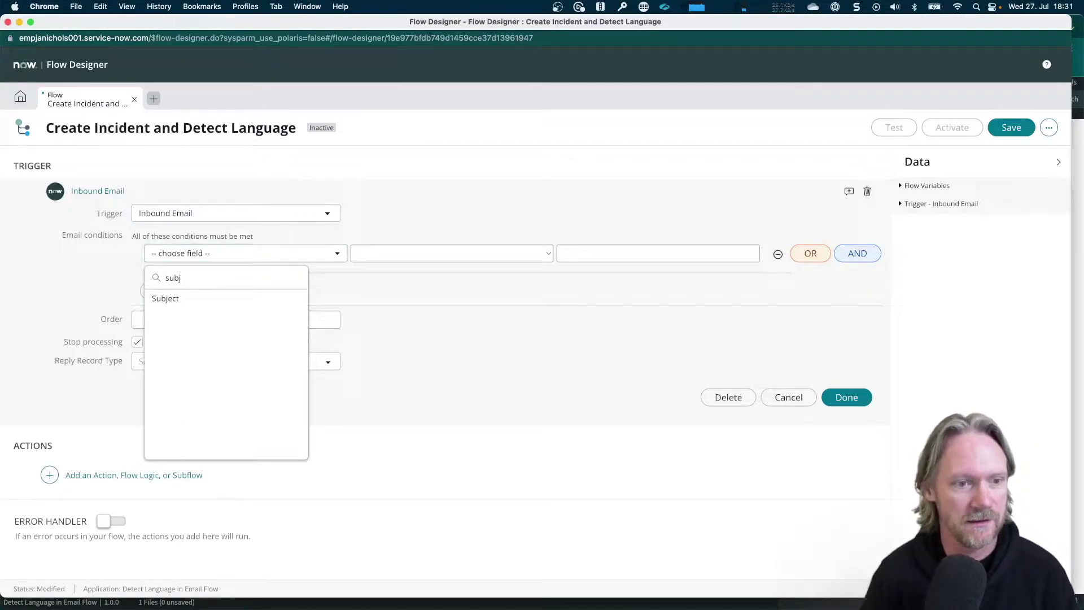
pyautogui.press('Down')
pyautogui.press('Return')
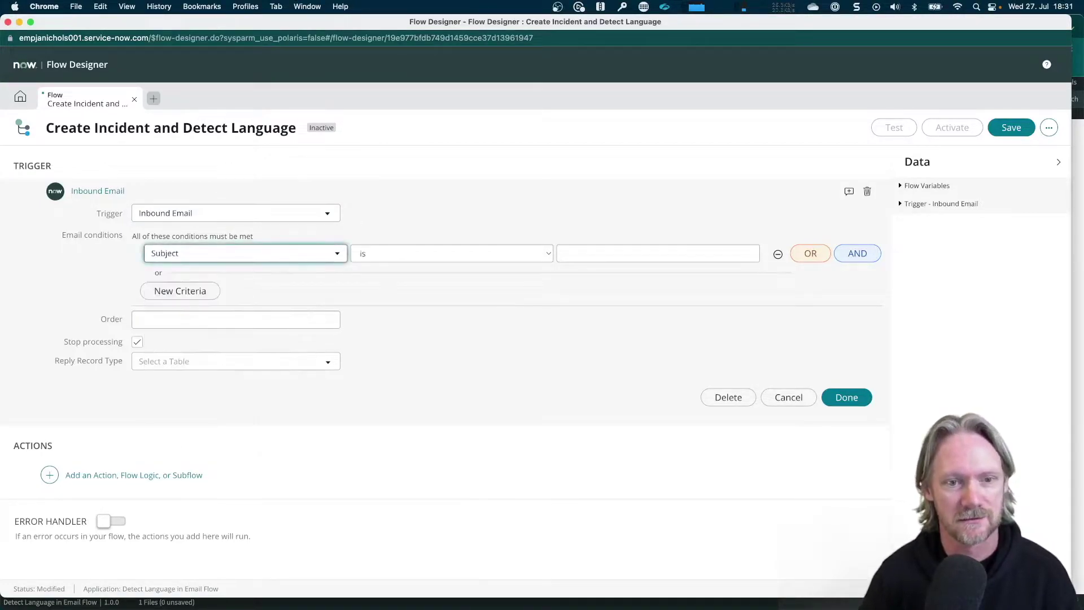
pyautogui.press('Tab')
pyautogui.press('Tab')
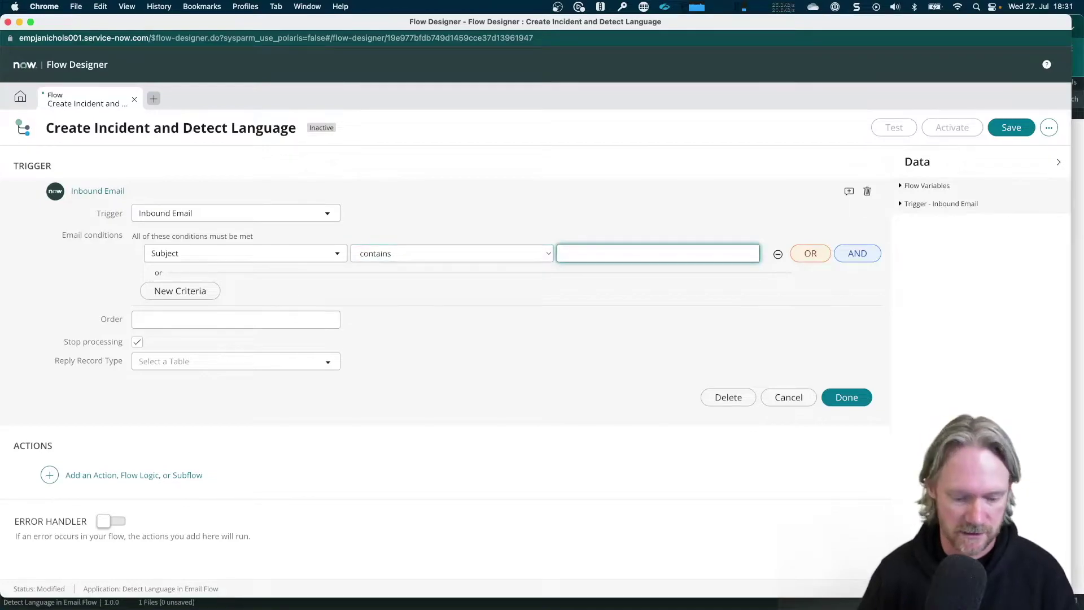
pyautogui.write('L10N:')
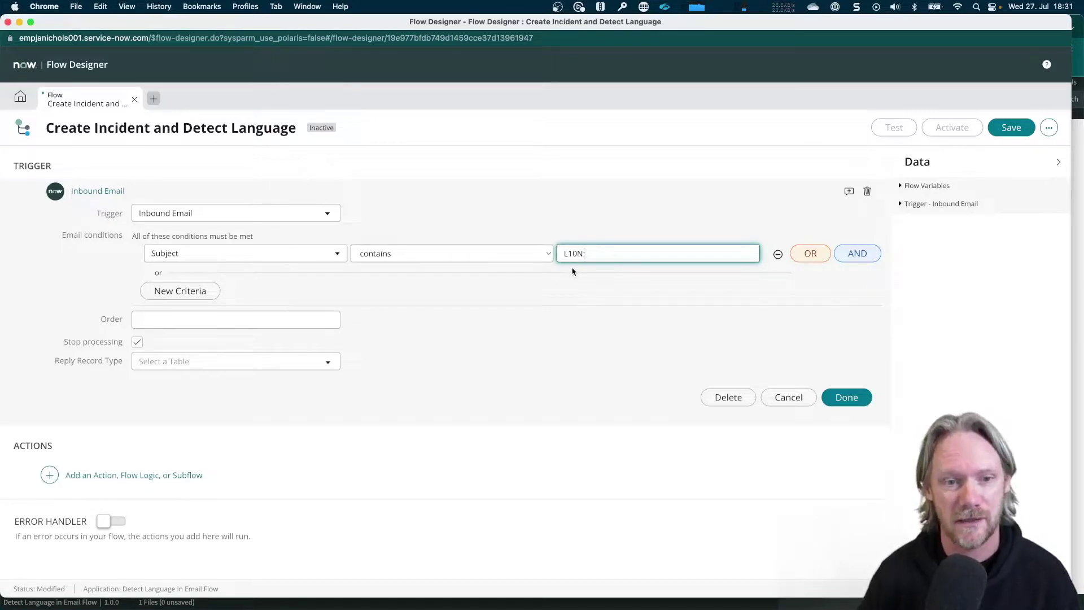
pyautogui.click(846, 397)
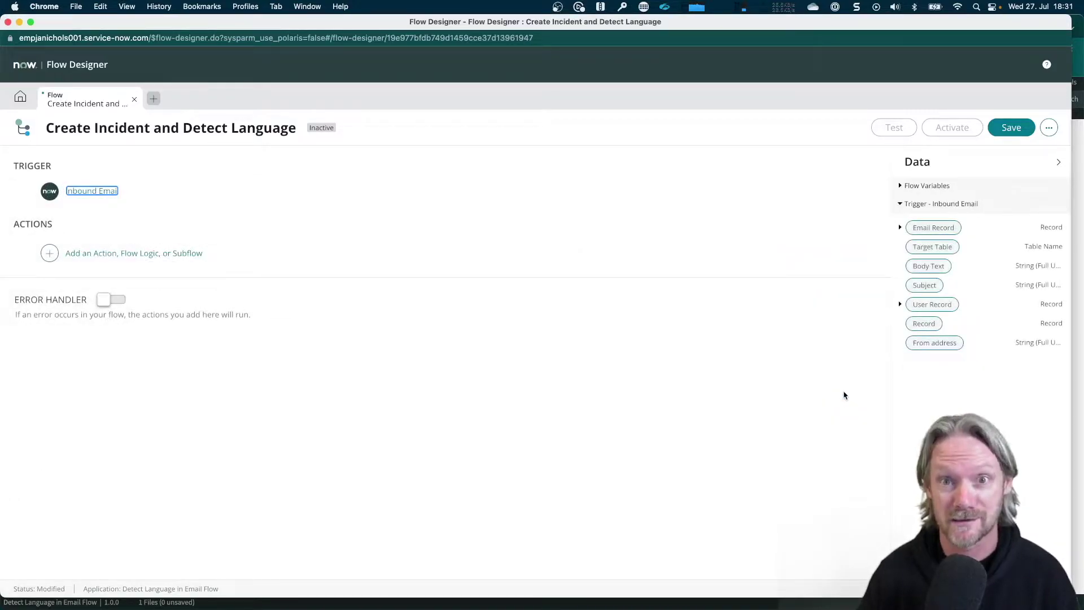
pyautogui.click(1010, 128)
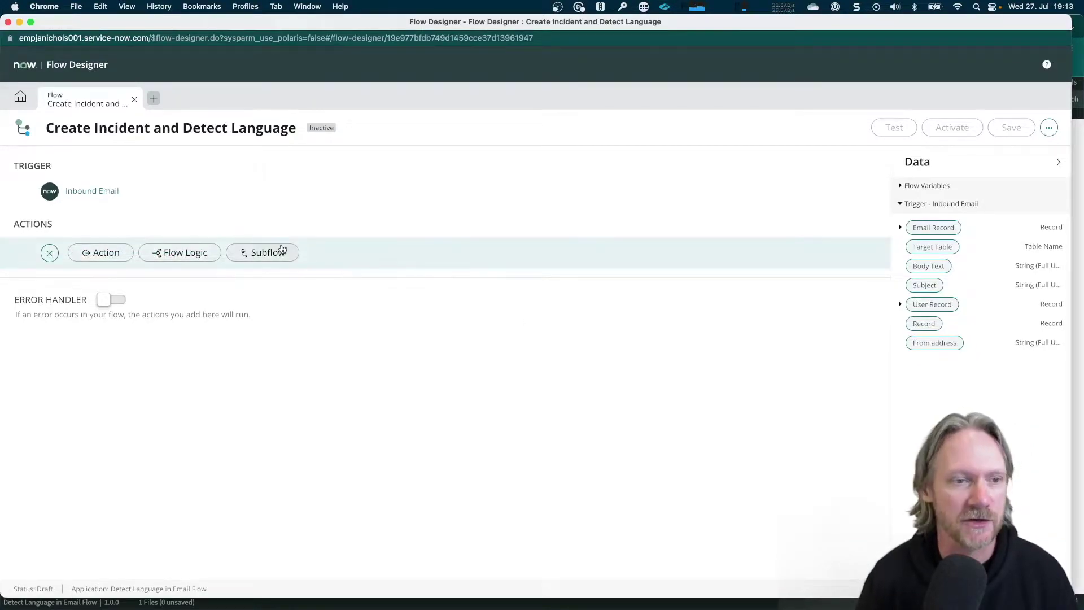
# - Add the Dynamic Translation spoke's Detect Language action to the flow
pyautogui.click(102, 254)
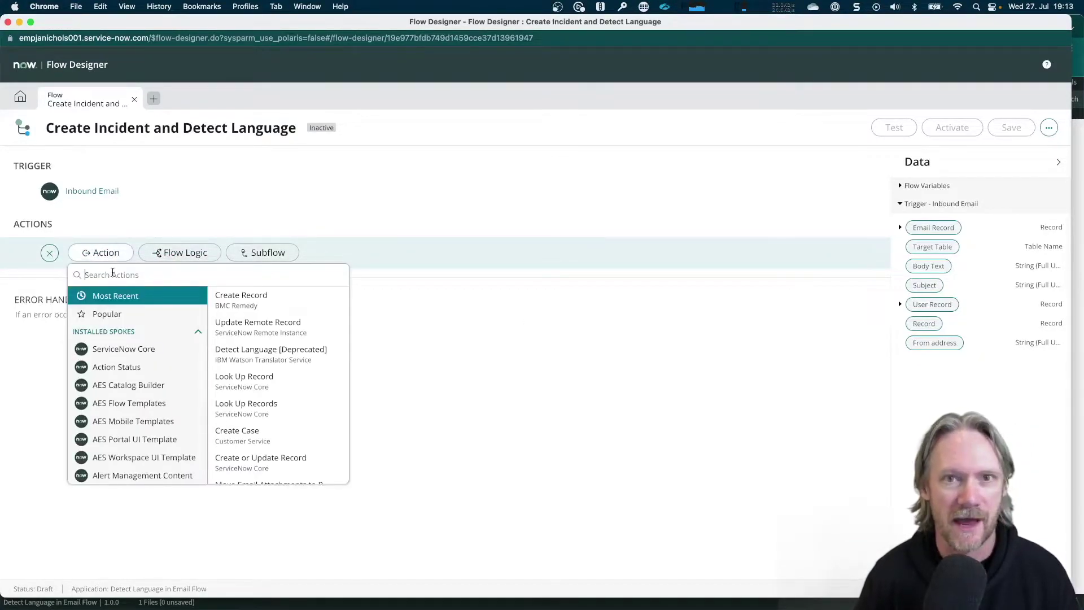
pyautogui.write('detect l')
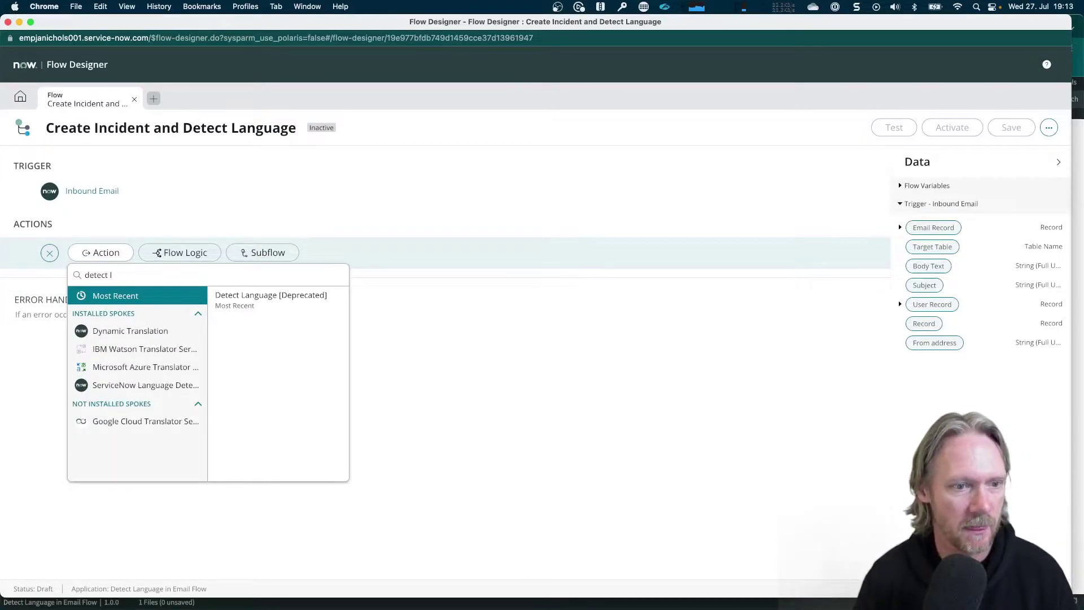
pyautogui.click(120, 332)
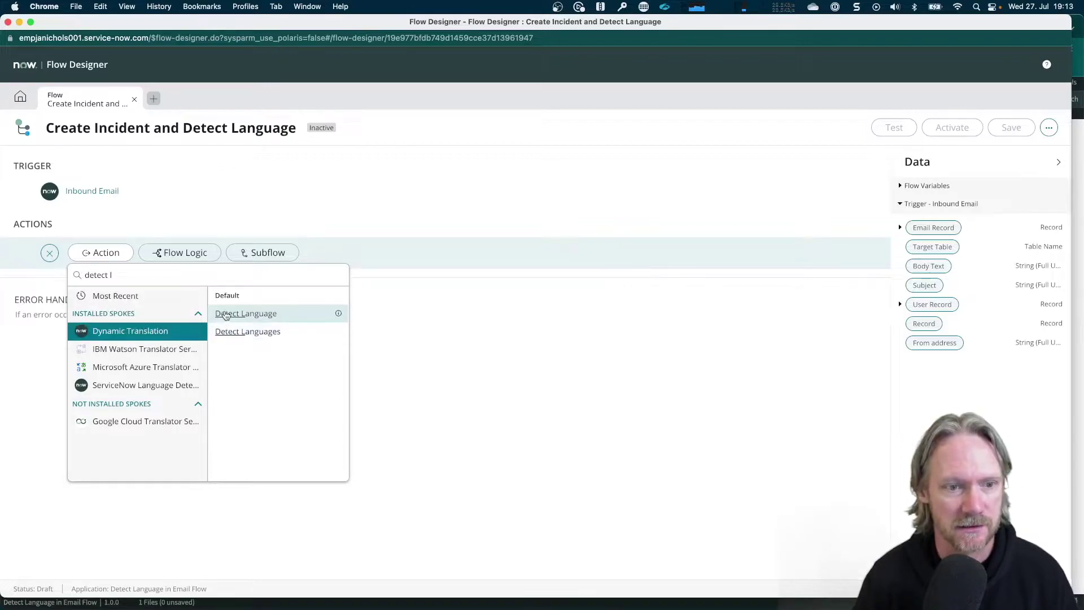
pyautogui.click(226, 315)
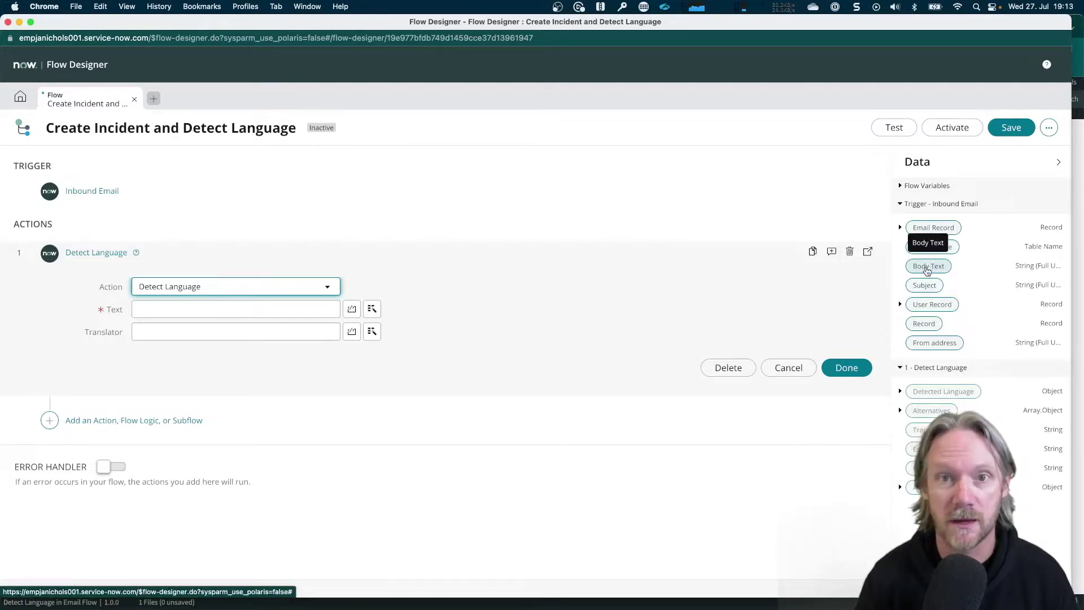
# - Map the email Body Text to Text, set Translator to ServiceNow, and save the flow
pyautogui.moveTo(927, 271); pyautogui.dragTo(174, 305)
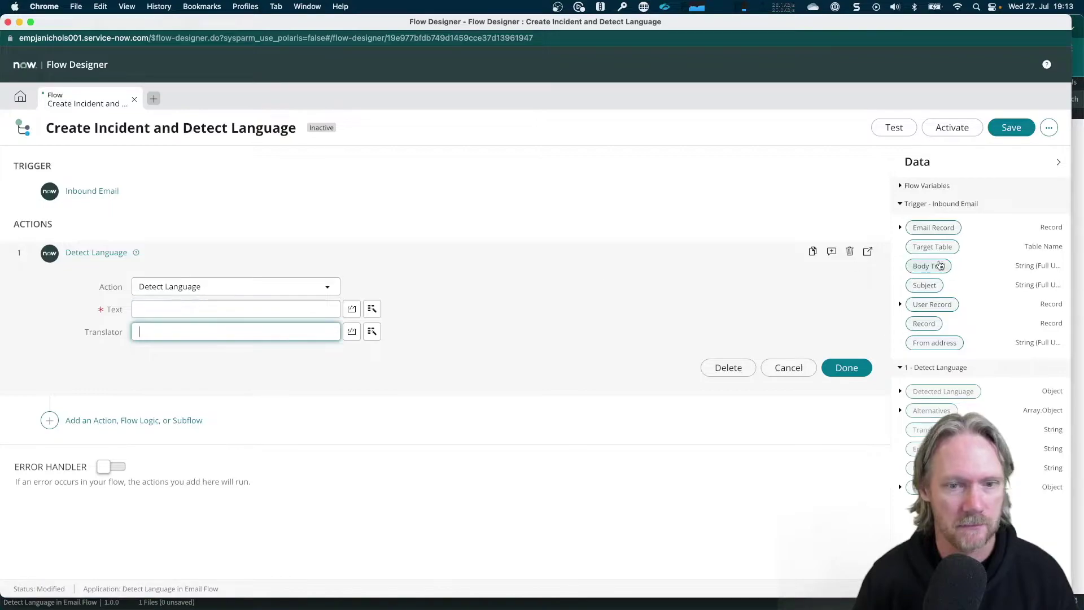
pyautogui.moveTo(928, 265); pyautogui.dragTo(230, 308)
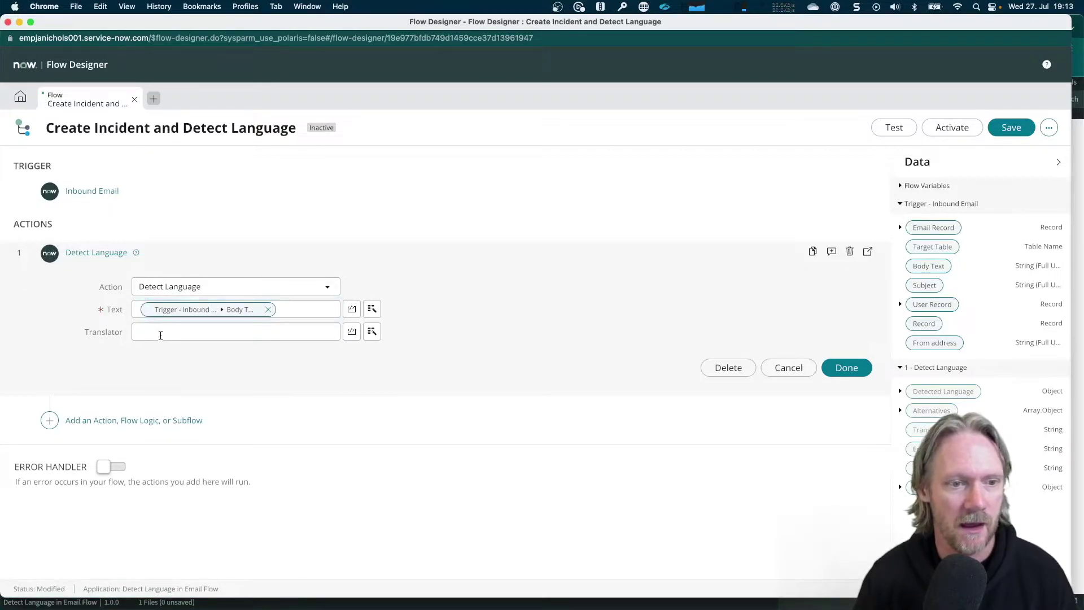
pyautogui.click(165, 332)
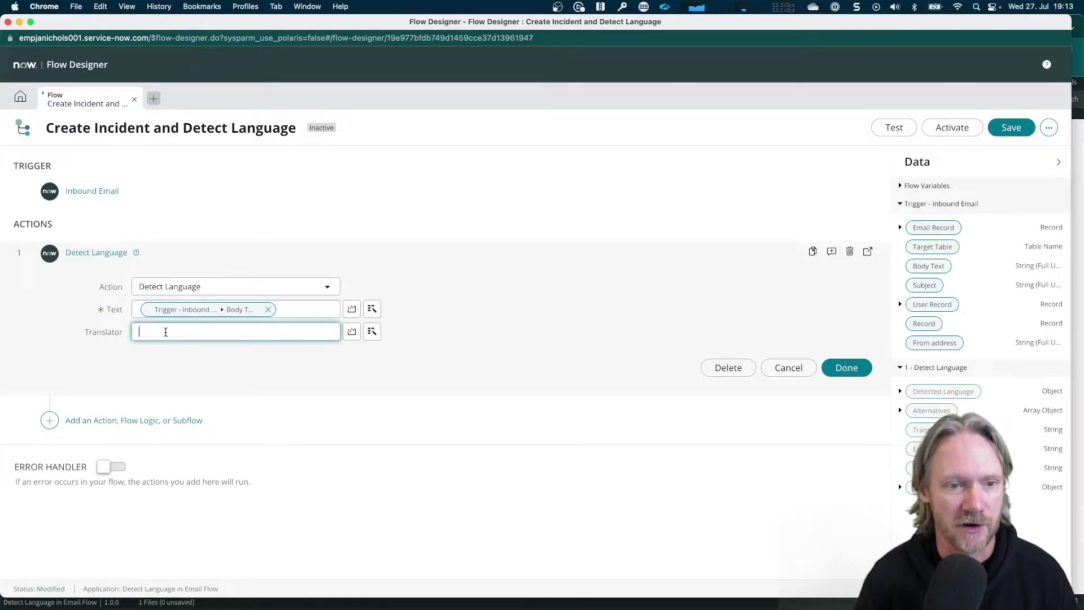
pyautogui.write('ServiceNow')
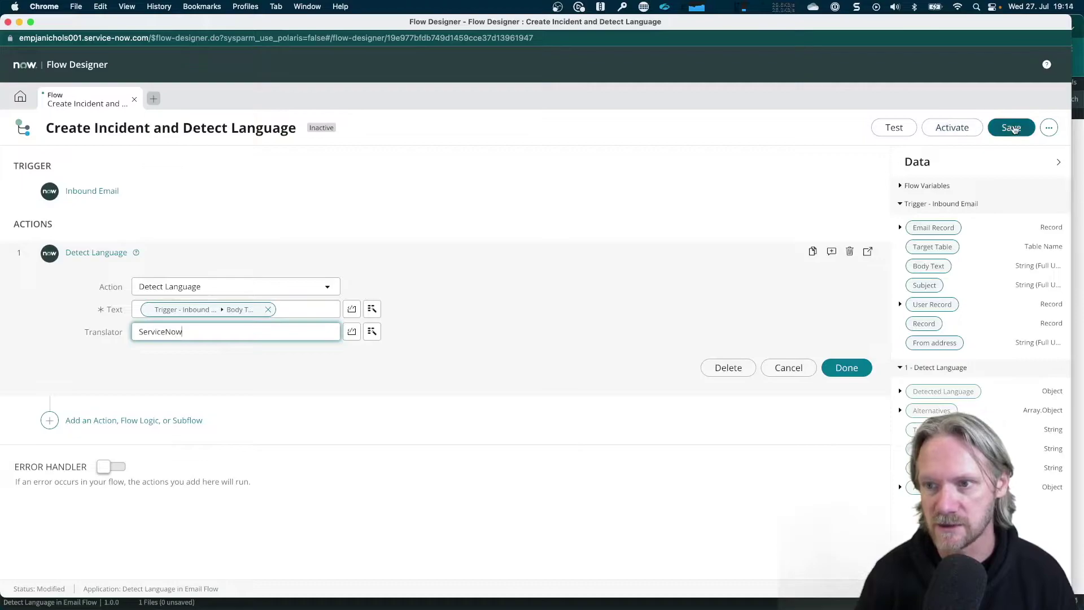
pyautogui.click(1013, 129)
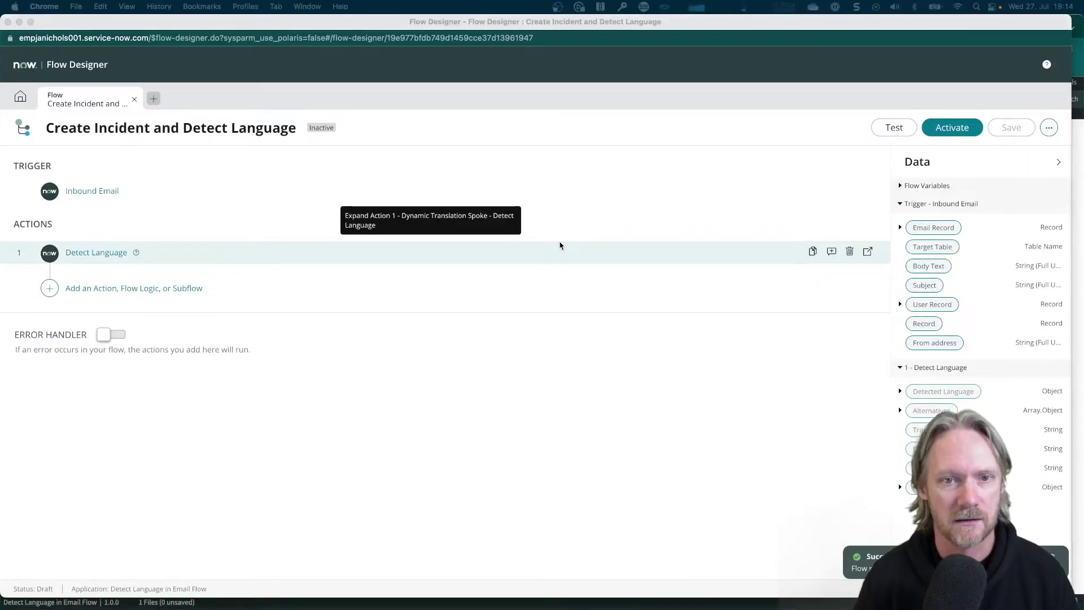
pyautogui.press('super+w')
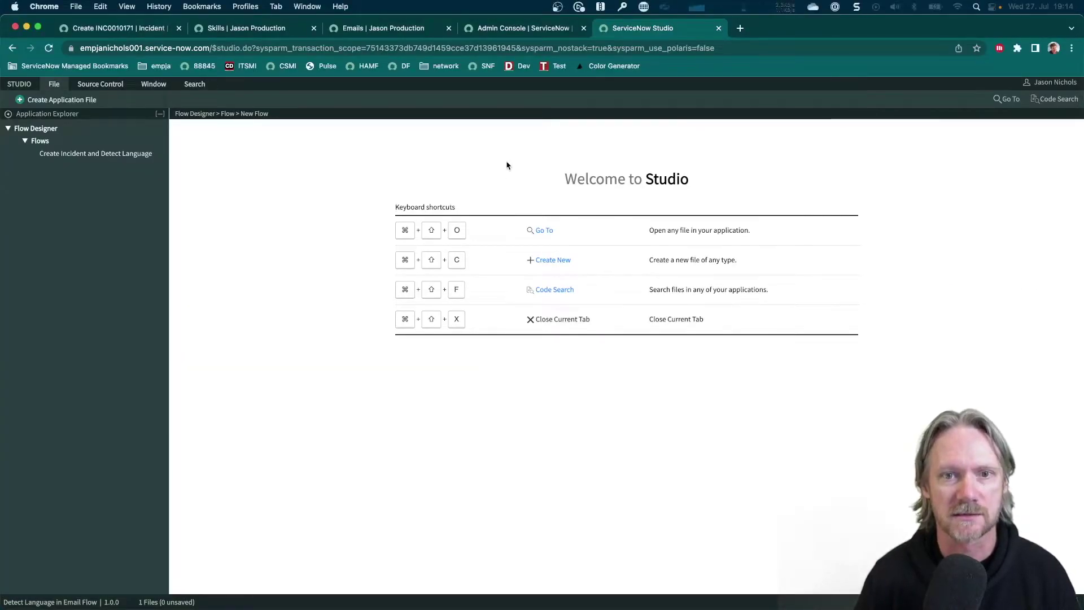
pyautogui.click(496, 29)
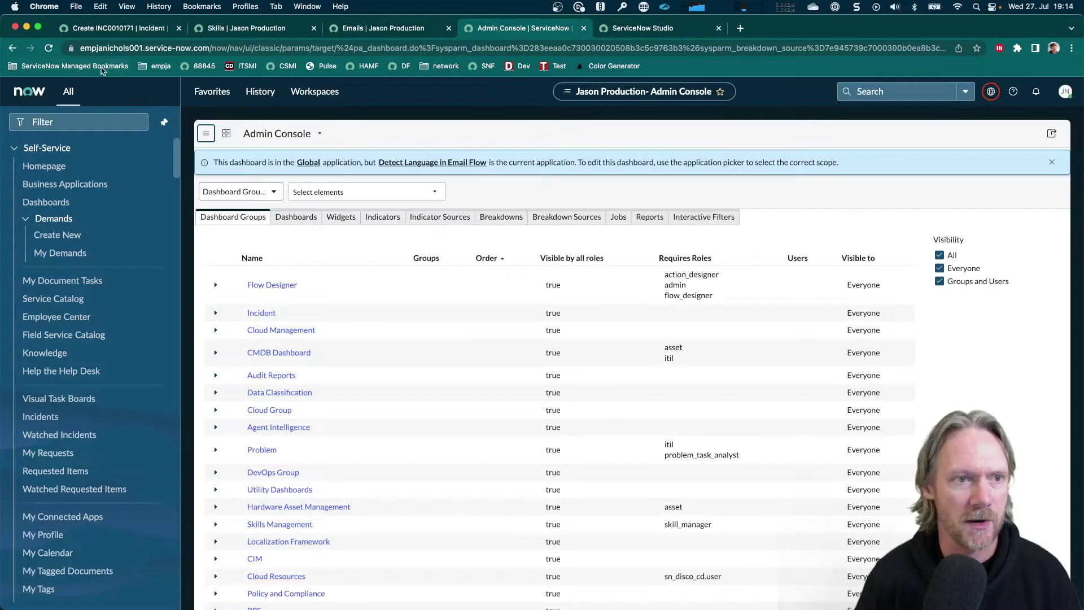
pyautogui.click(53, 122)
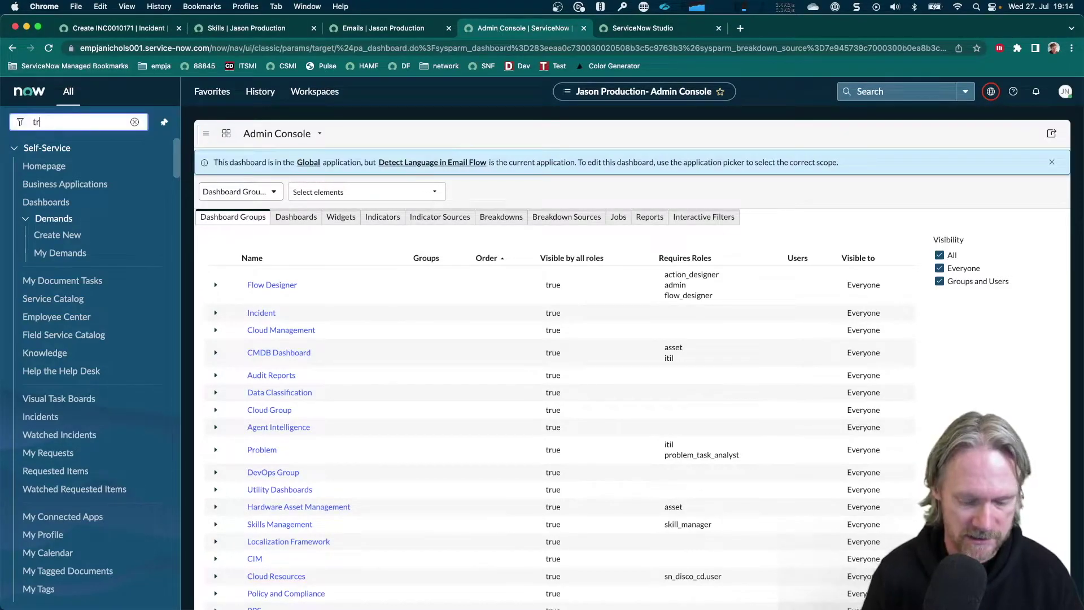
pyautogui.write('ansla')
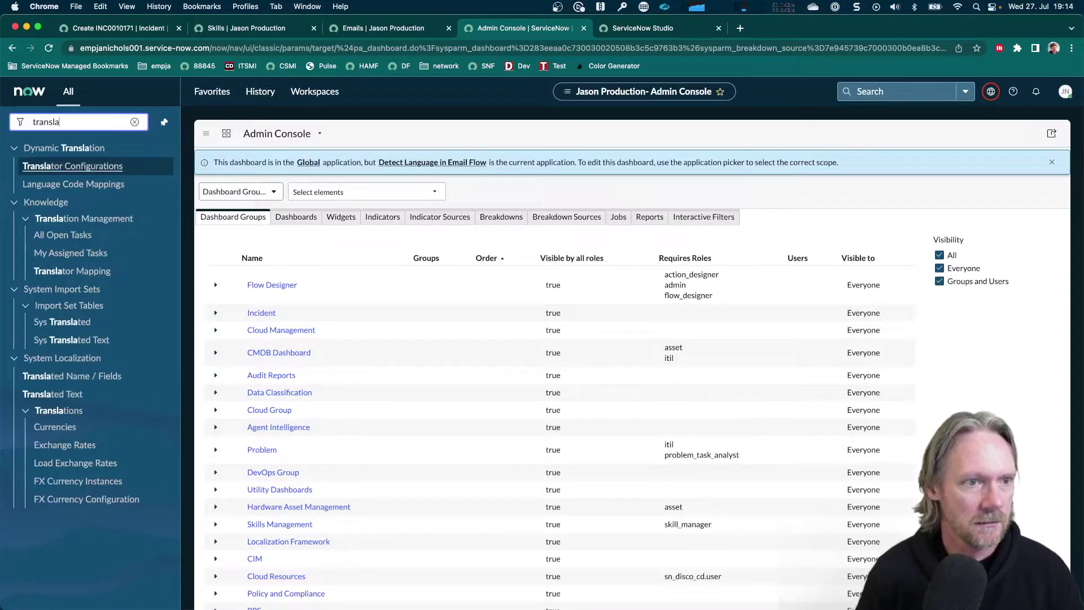
pyautogui.click(57, 167)
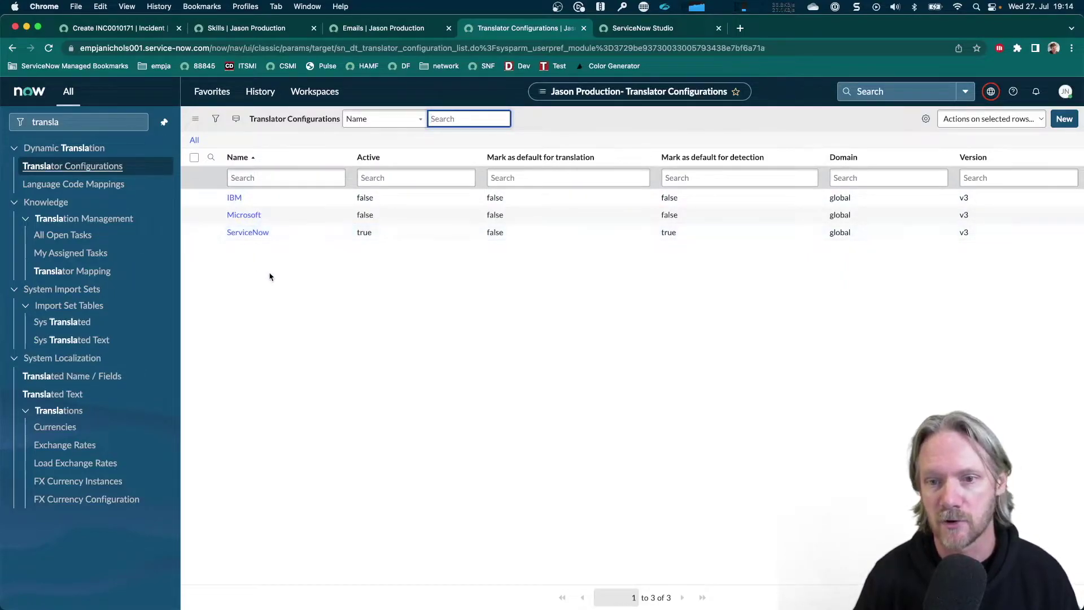
pyautogui.click(243, 235)
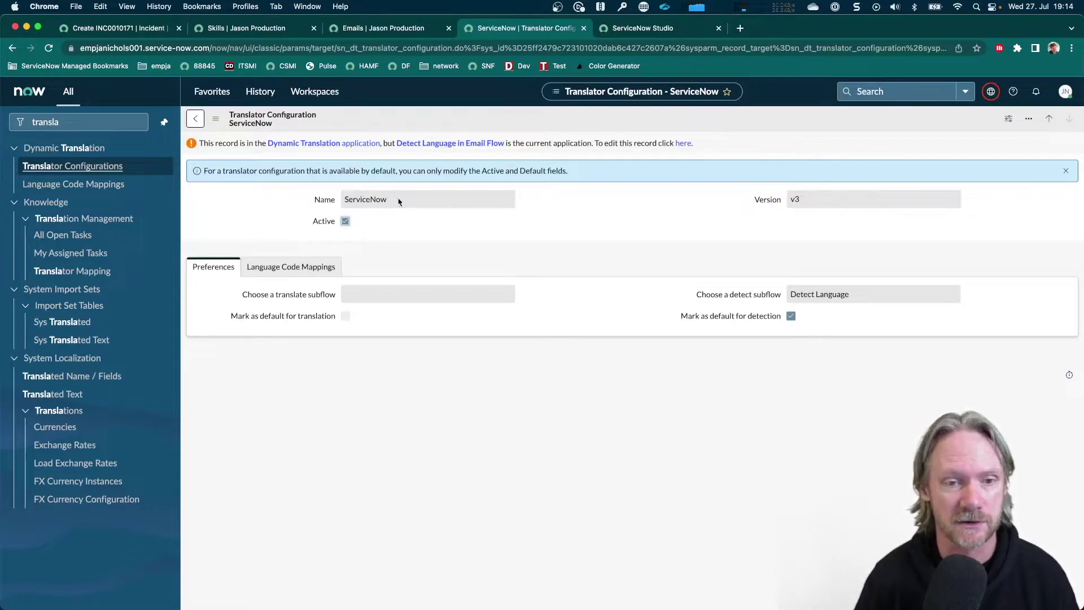
pyautogui.press('super+Tab')
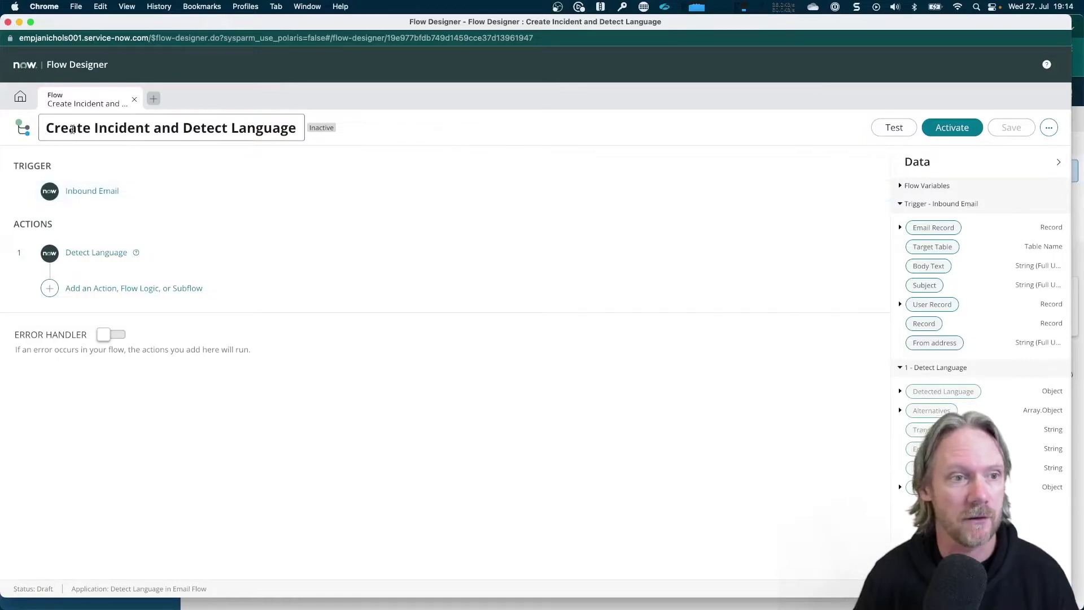
# - Filter Flow Designer actions by 'detect' and open Dynamic Translation Detect Language's script step
pyautogui.click(21, 100)
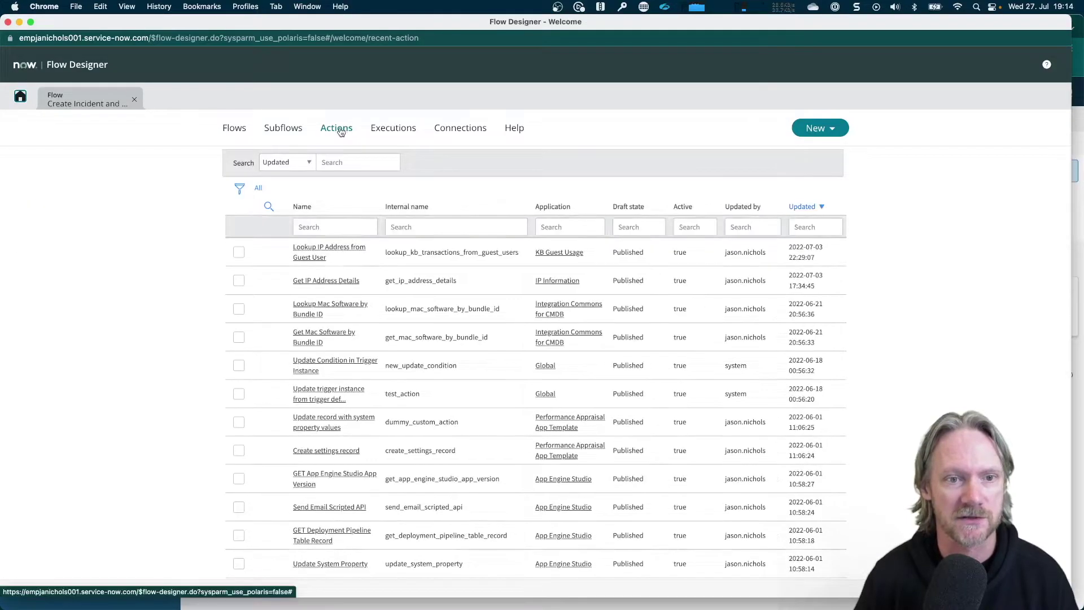
pyautogui.click(339, 227)
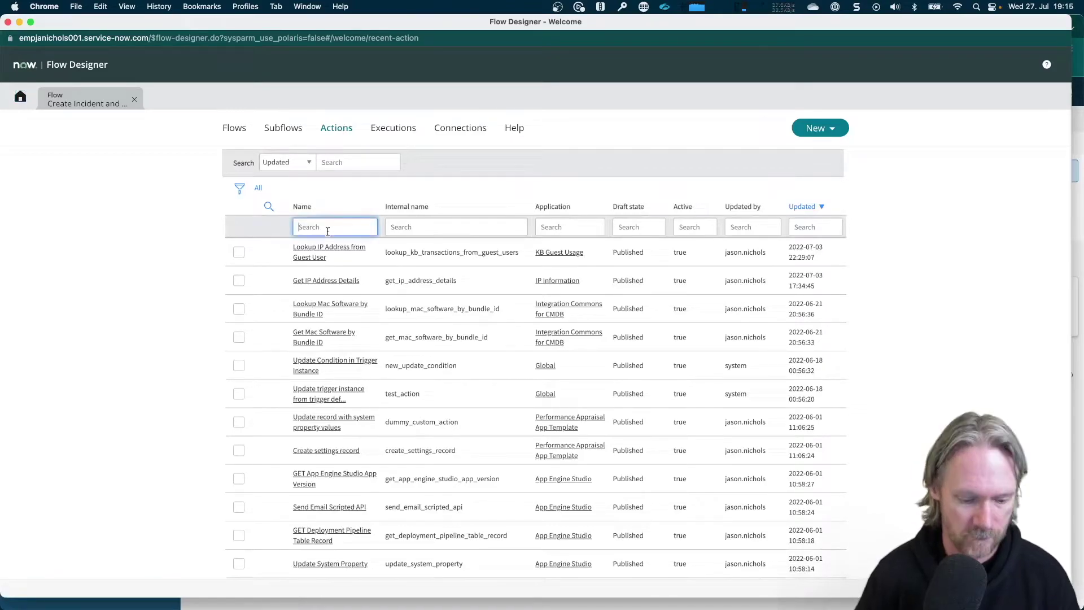
pyautogui.write('detect')
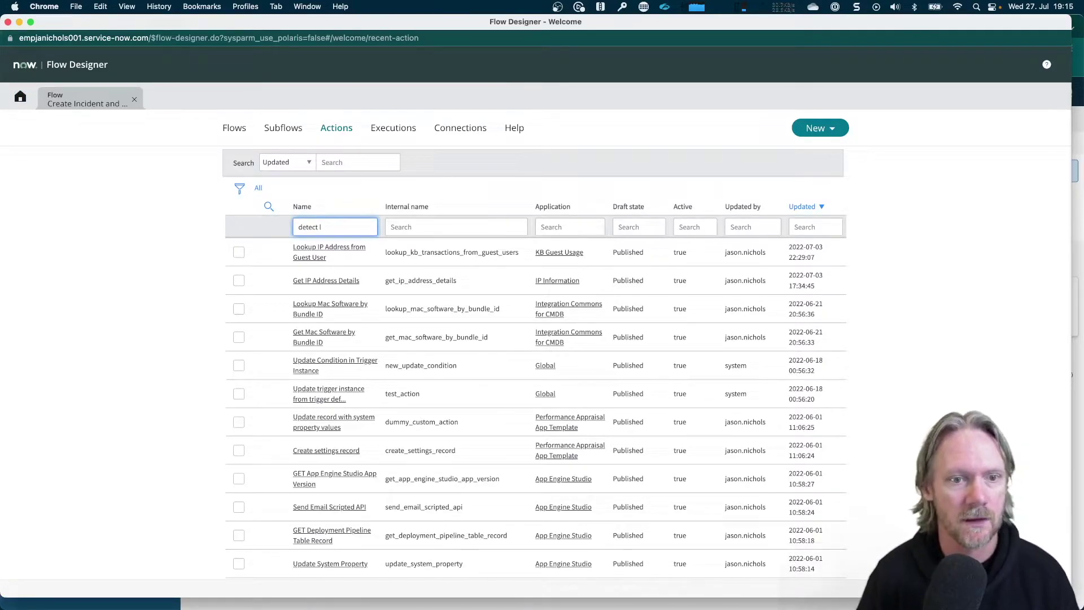
pyautogui.press('Return')
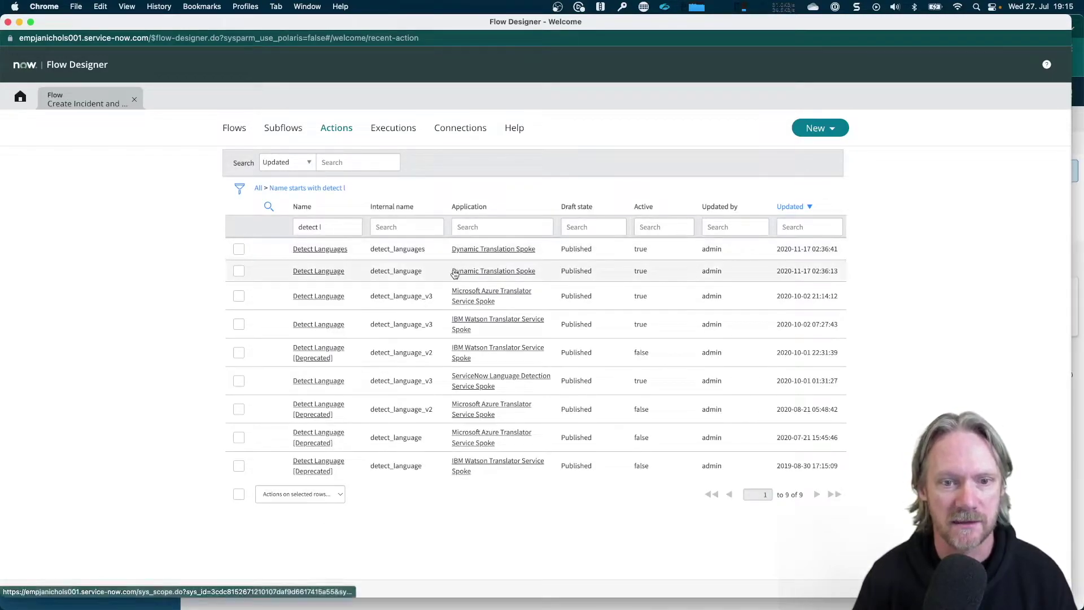
pyautogui.click(314, 276)
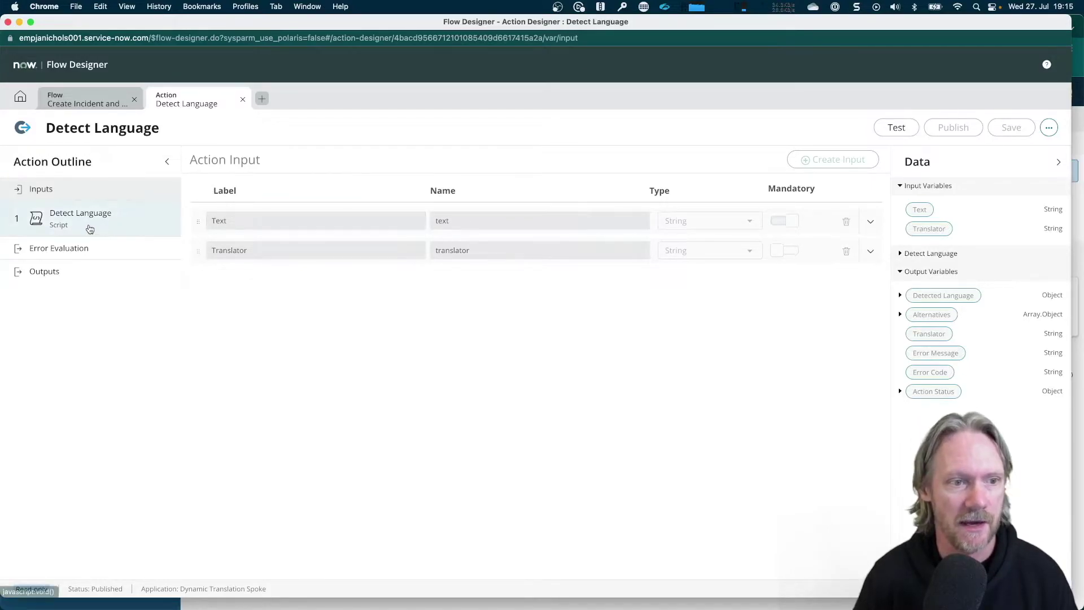
pyautogui.click(88, 226)
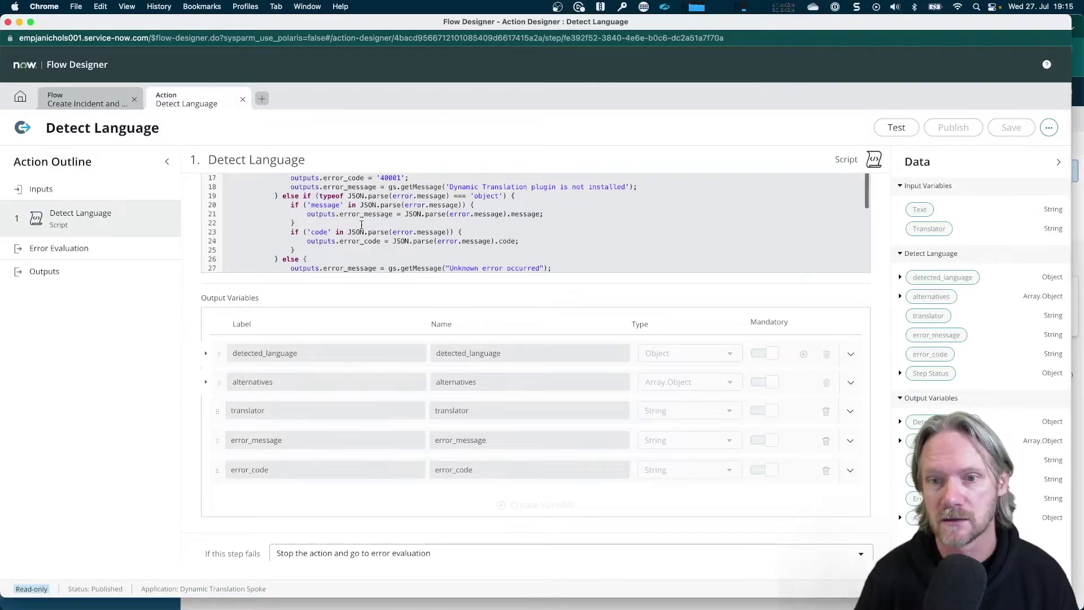
# - Test Detect Language with text 'Das hier ist auf Deutsch!' and translator ServiceNow, then view execution details
pyautogui.click(888, 129)
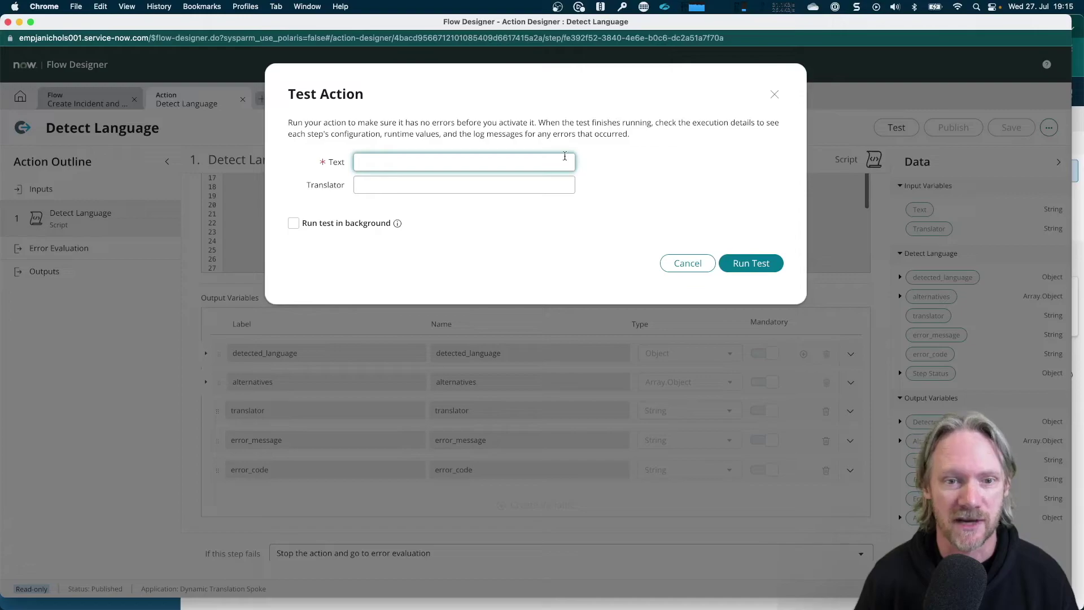
pyautogui.write('Das ')
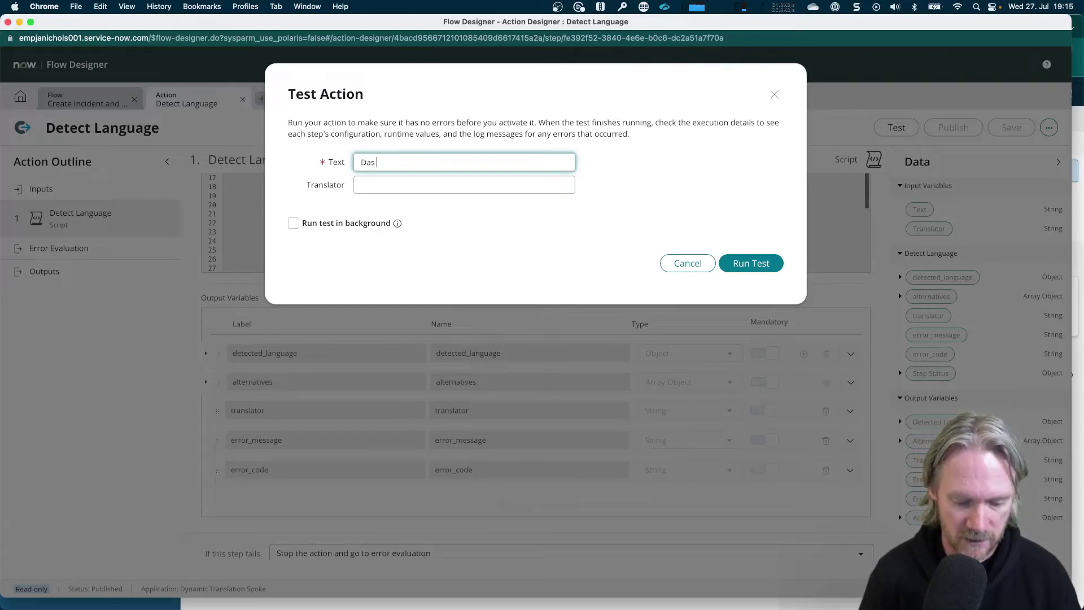
pyautogui.write('hier ist aufd')
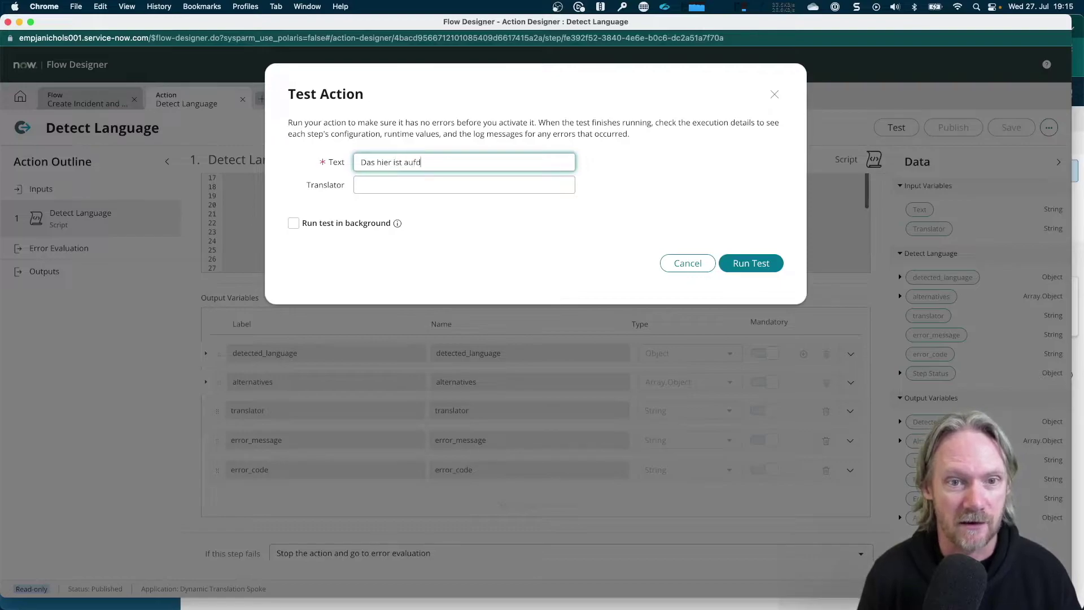
pyautogui.press('BackSpace')
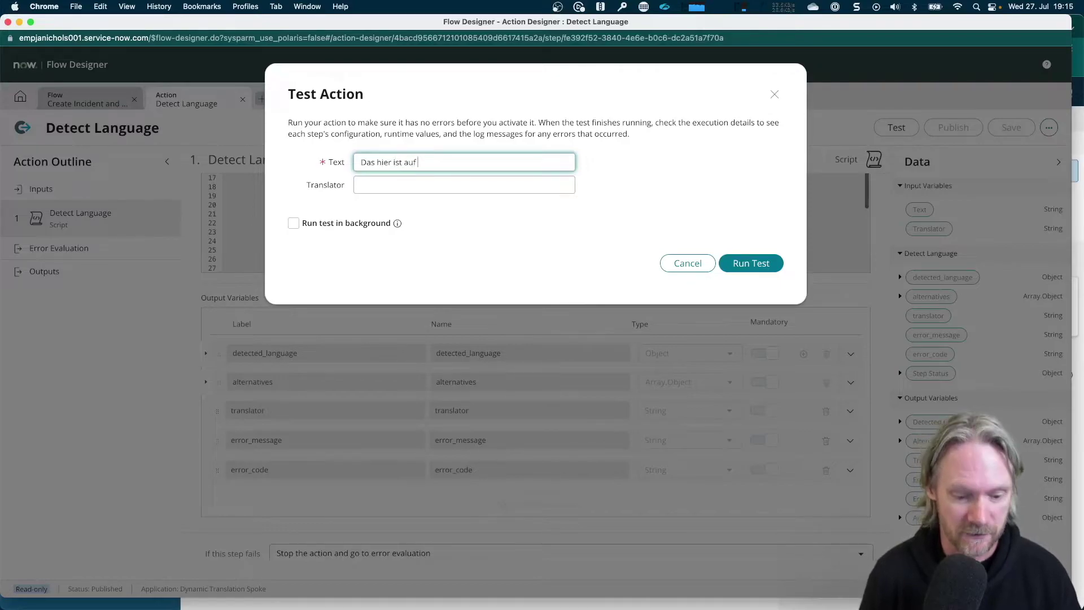
pyautogui.write('Deus')
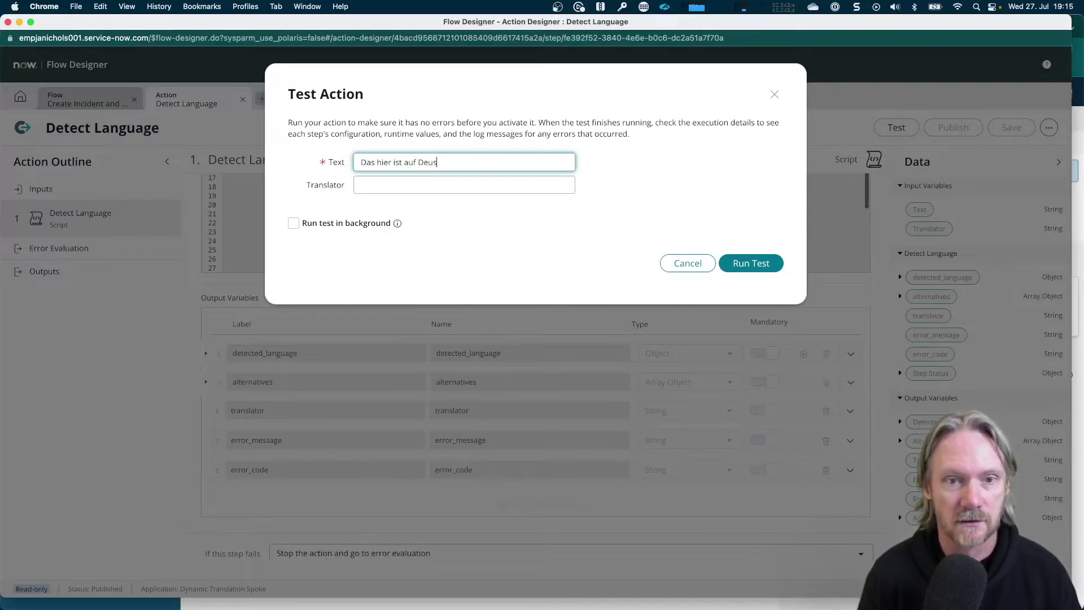
pyautogui.press('BackSpace')
pyautogui.write('tsch!')
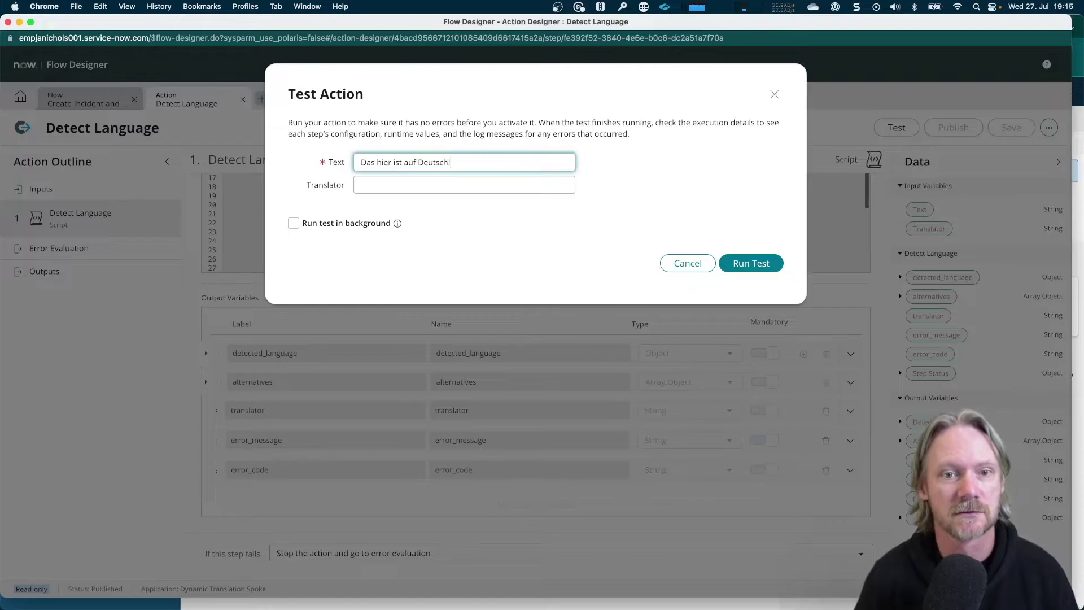
pyautogui.click(543, 183)
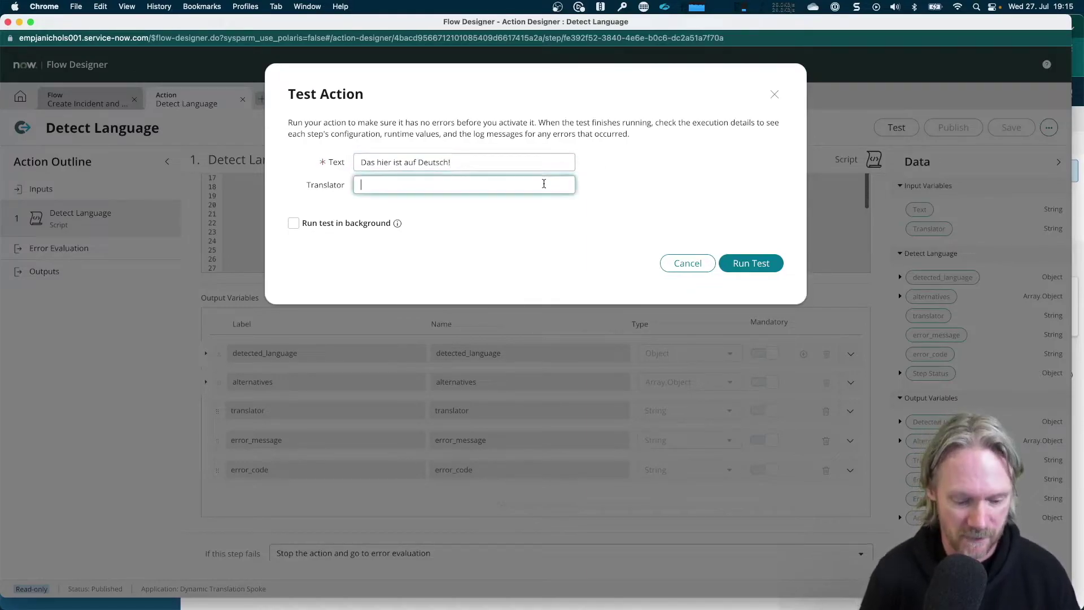
pyautogui.write('ServiceNow')
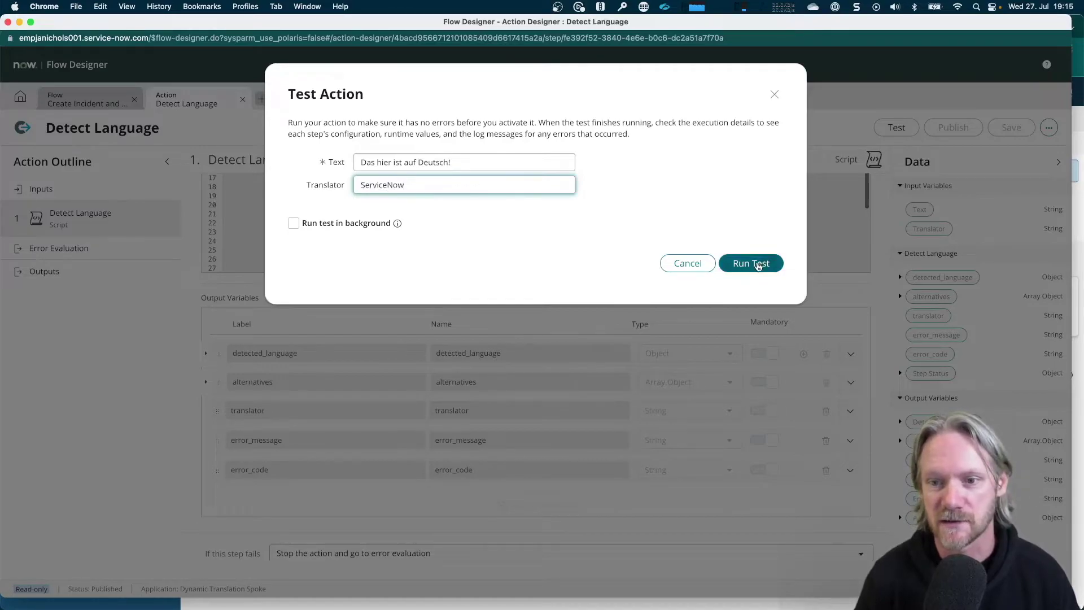
pyautogui.click(759, 266)
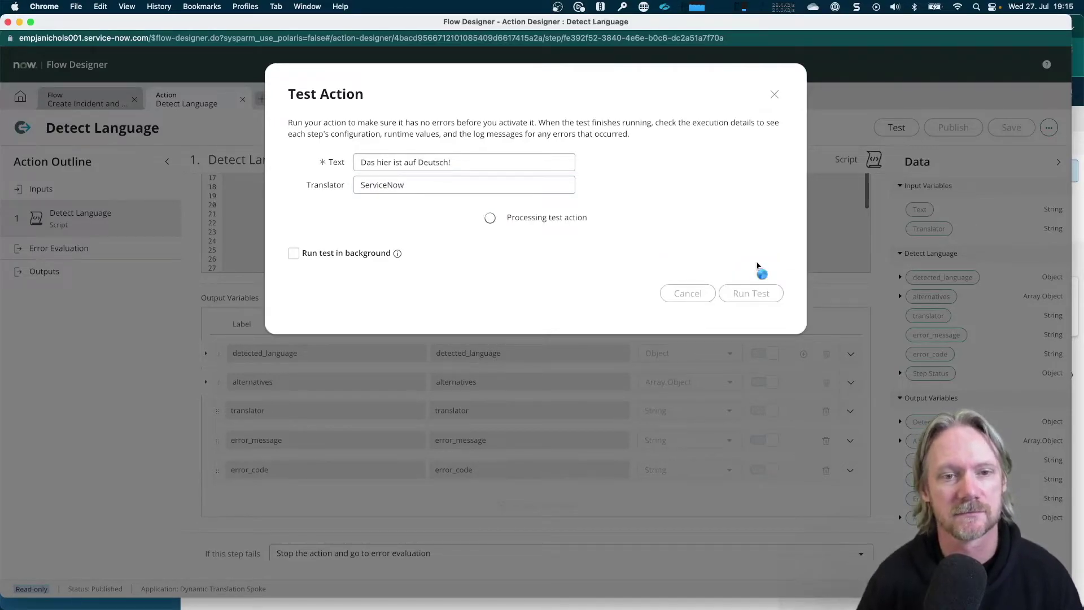
pyautogui.click(599, 221)
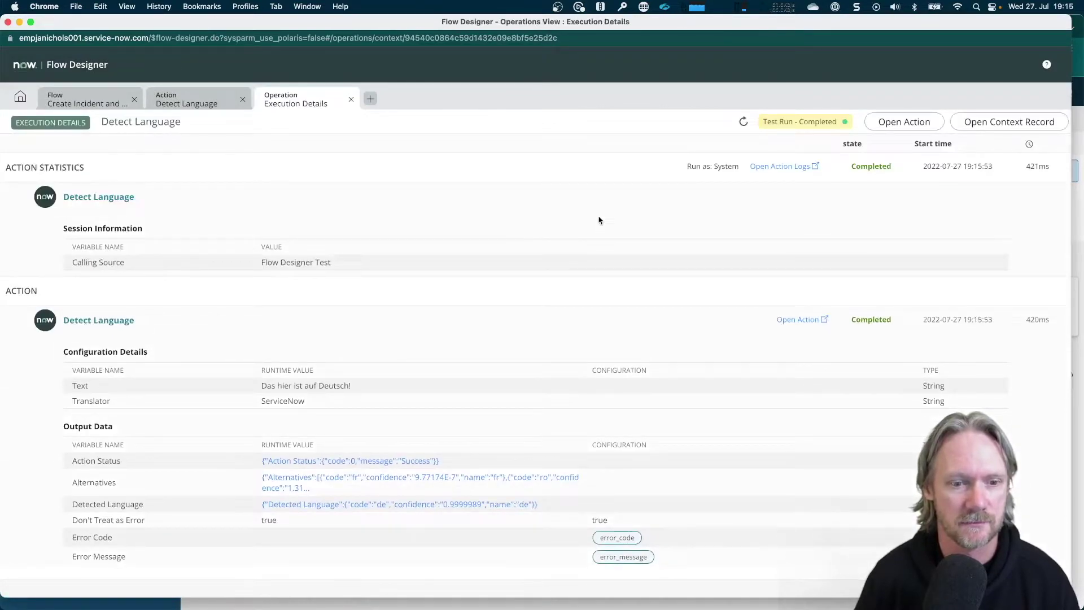
# - Check the Detected Language output shows code de with confidence 0.9999989, then return to the flow
pyautogui.scroll(-5, 443, 295)
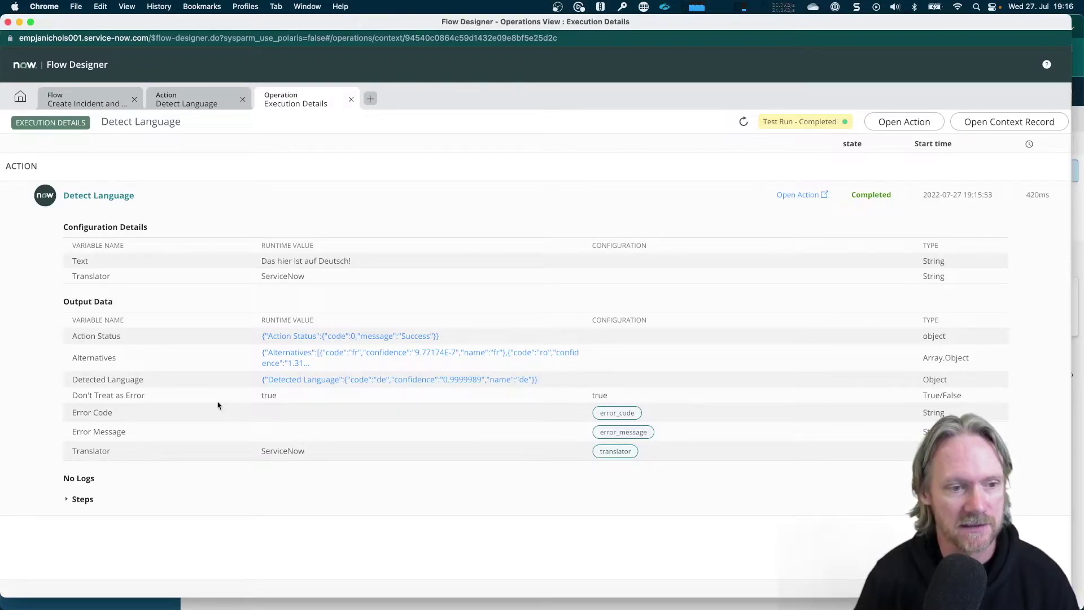
pyautogui.click(306, 385)
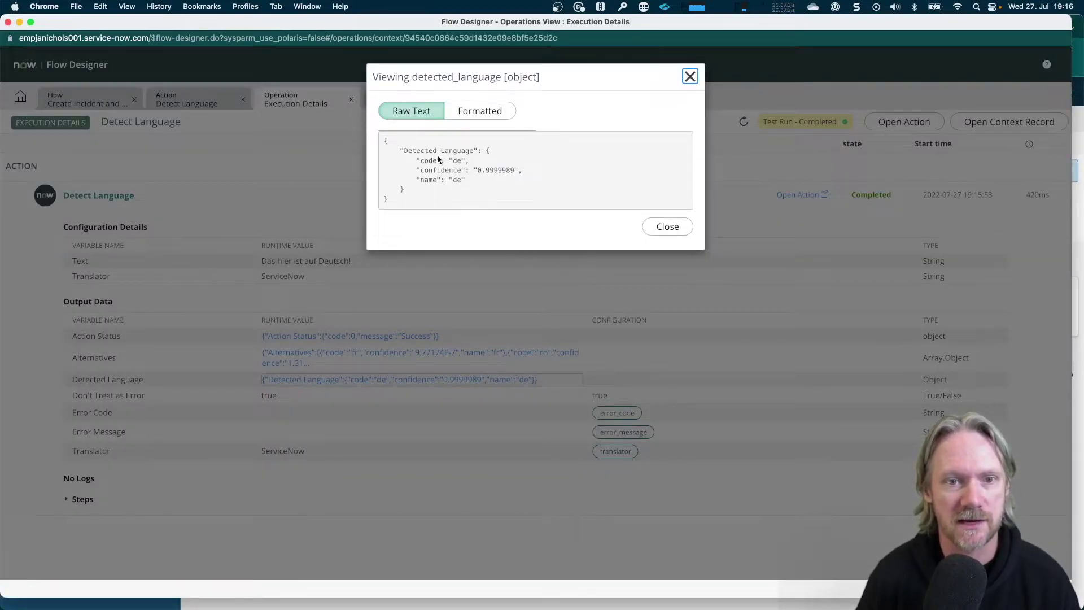
pyautogui.doubleClick(455, 161)
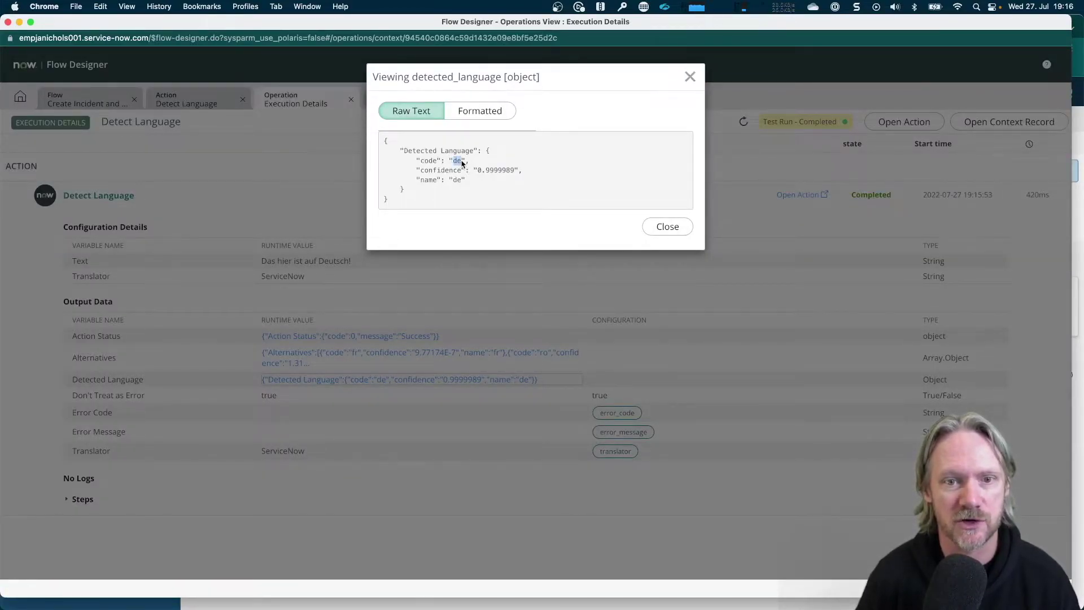
pyautogui.moveTo(474, 172); pyautogui.dragTo(514, 170)
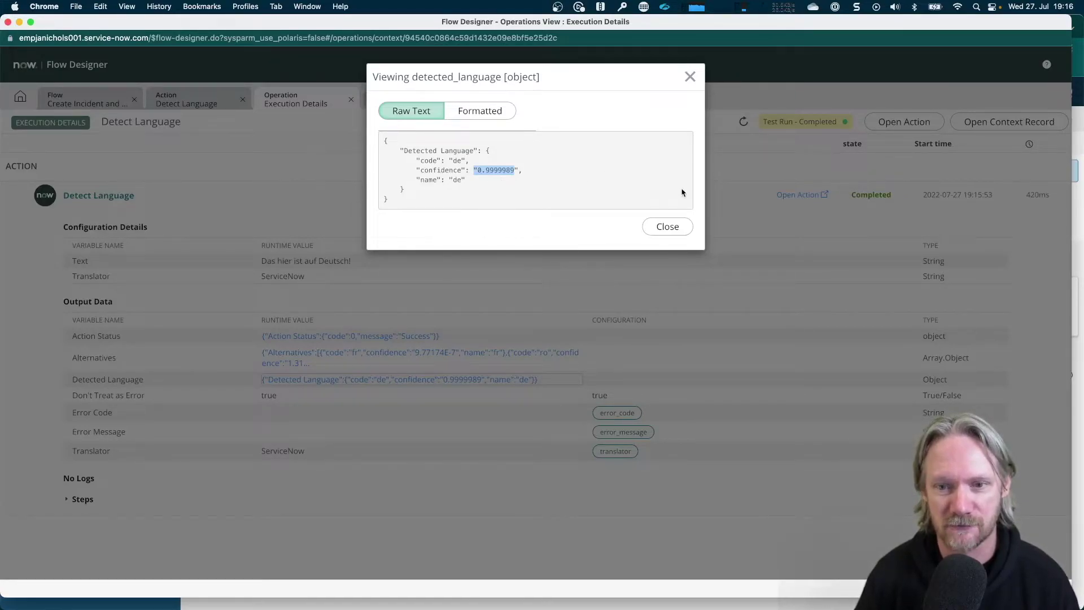
pyautogui.click(669, 227)
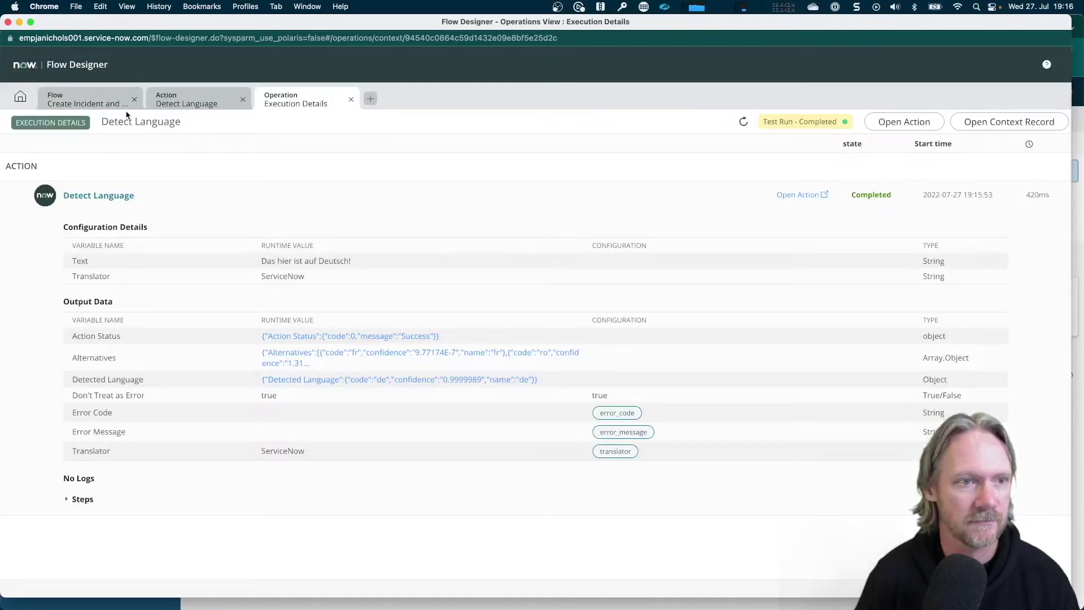
pyautogui.click(96, 107)
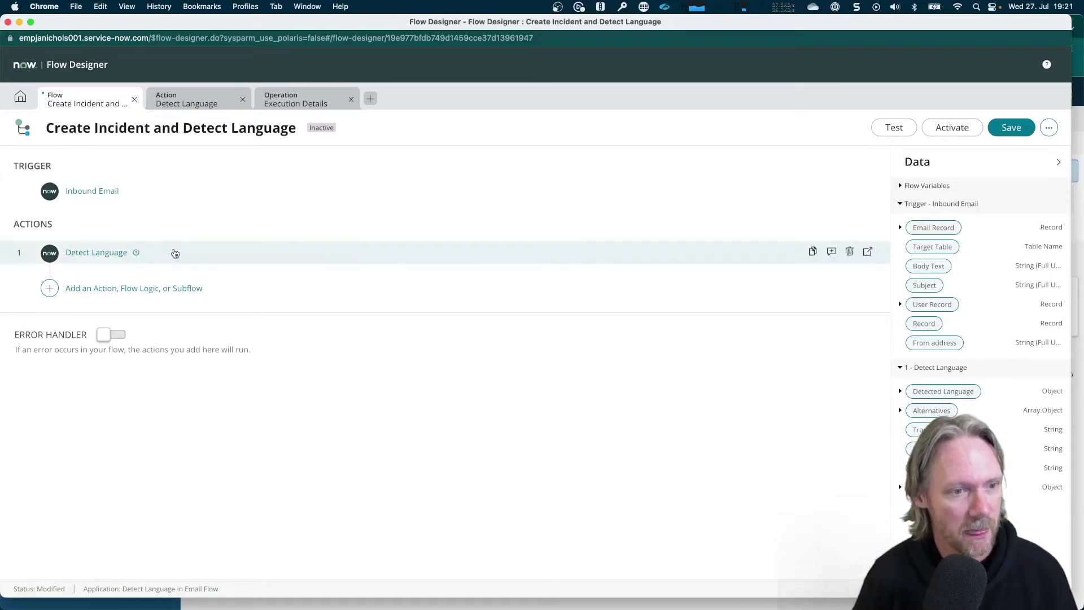
# - Insert a ServiceNow Core Look Up Record action after Detect Language, found by searching 'lookup'
pyautogui.click(104, 291)
pyautogui.click(104, 293)
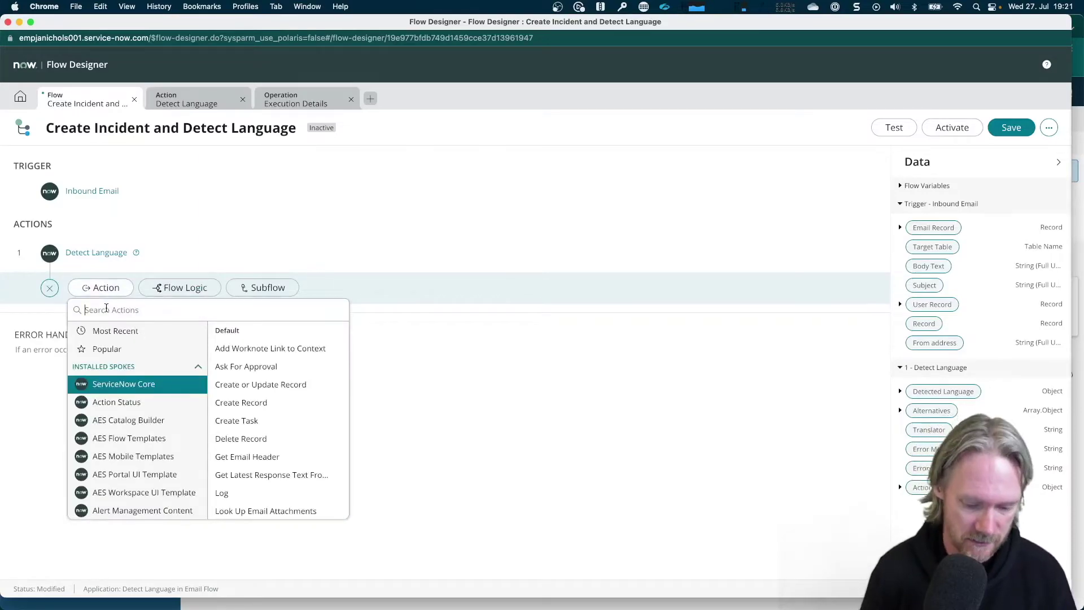
pyautogui.write('lookup')
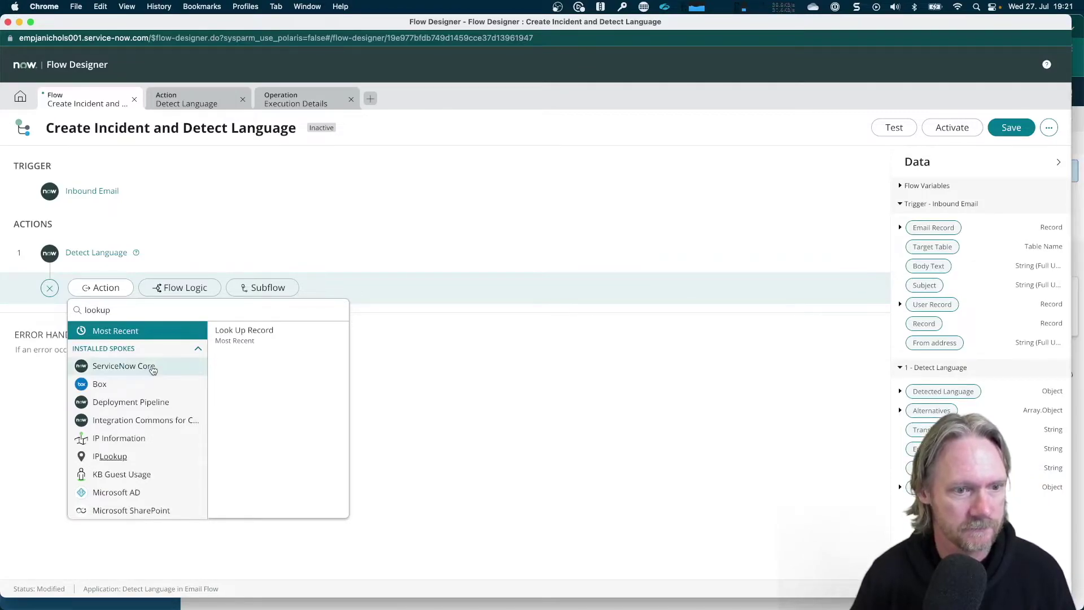
pyautogui.click(152, 365)
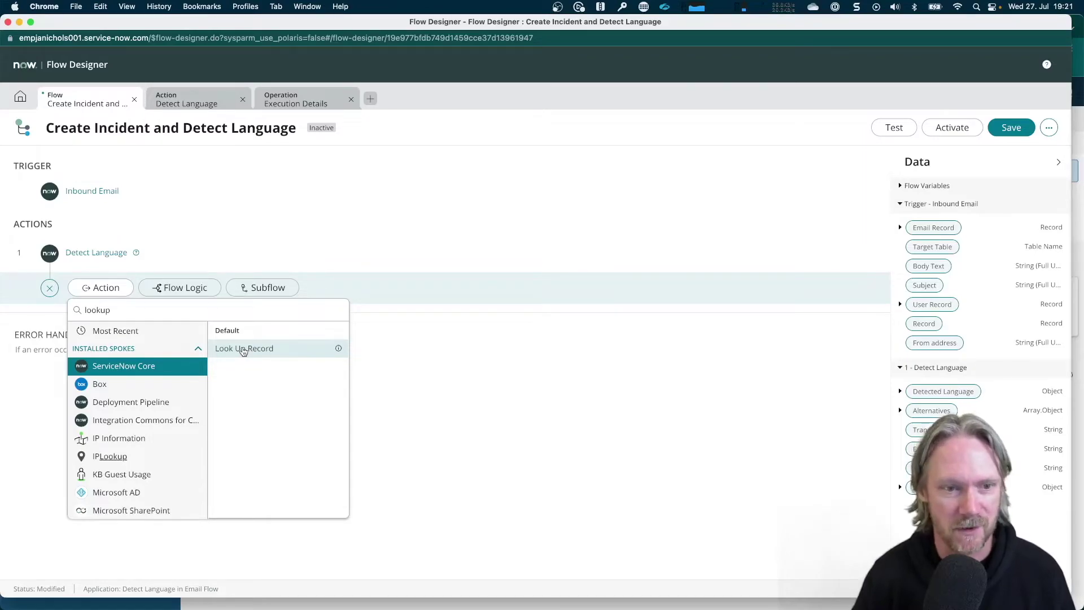
pyautogui.click(244, 350)
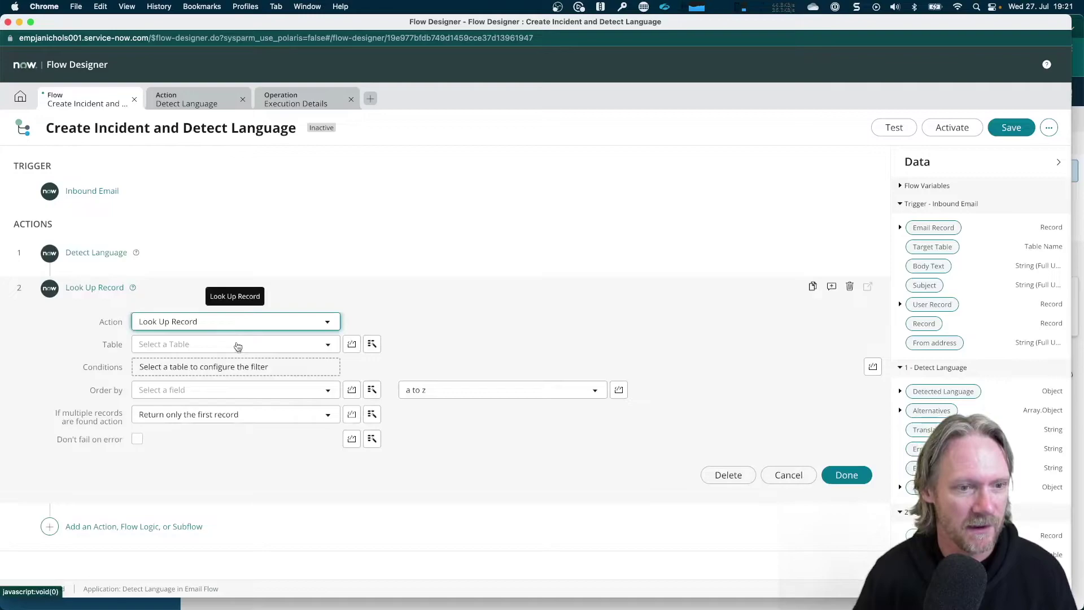
# - Set the Look Up Record table to Skill (smn_skill)
pyautogui.click(249, 345)
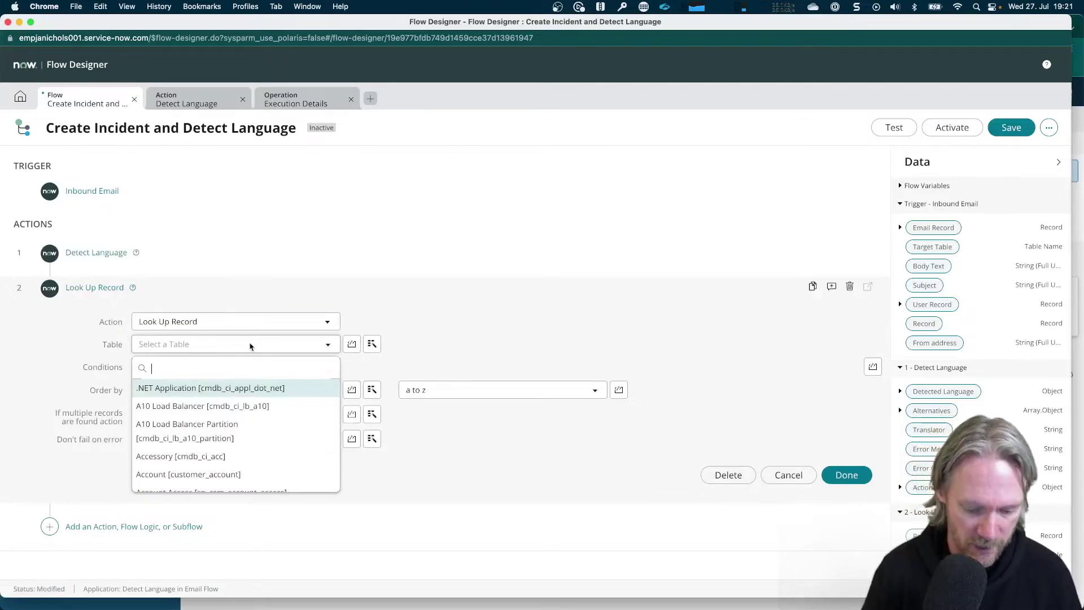
pyautogui.write('smn_skil')
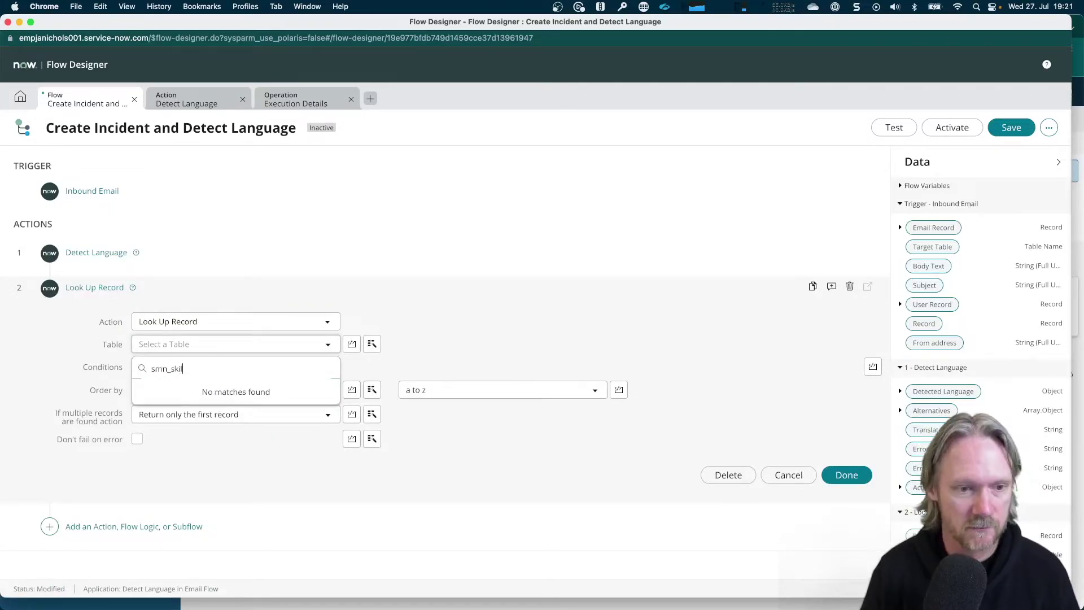
pyautogui.write('l')
pyautogui.press('super+a')
pyautogui.write('c')
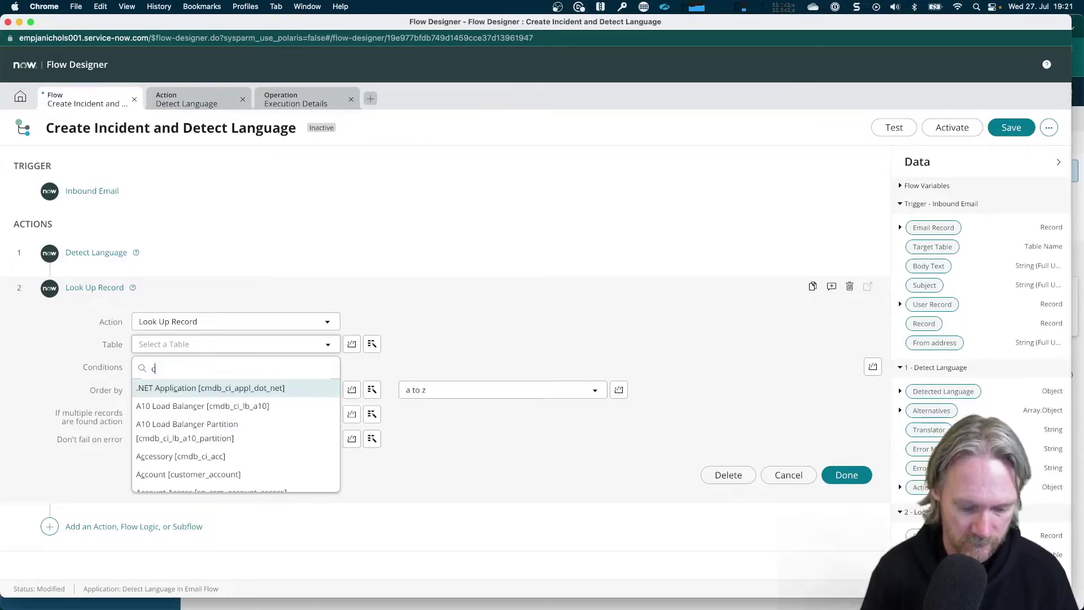
pyautogui.write('mn_skill')
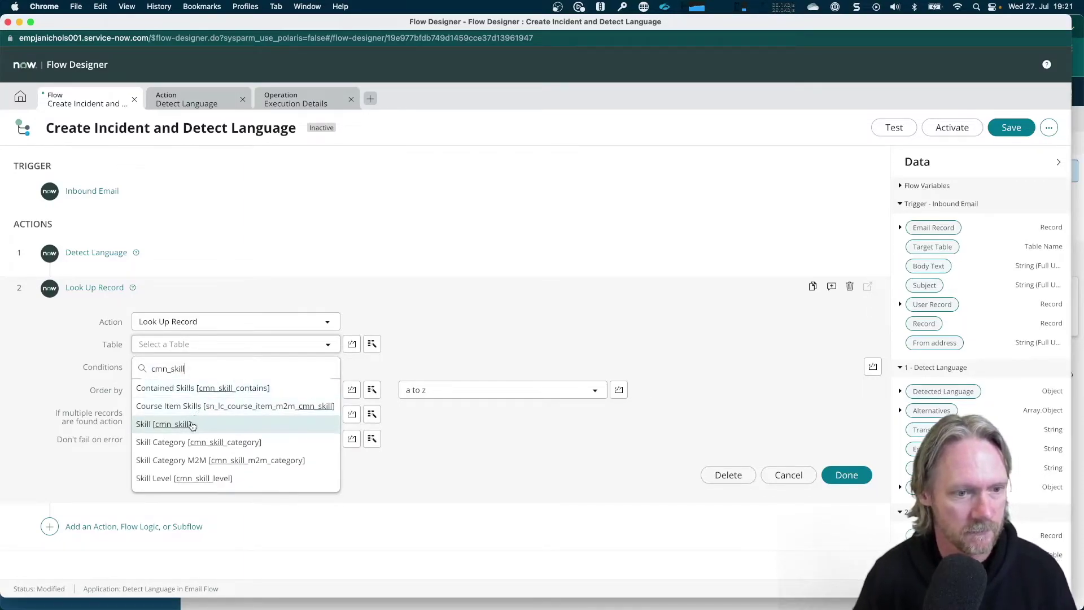
pyautogui.click(191, 426)
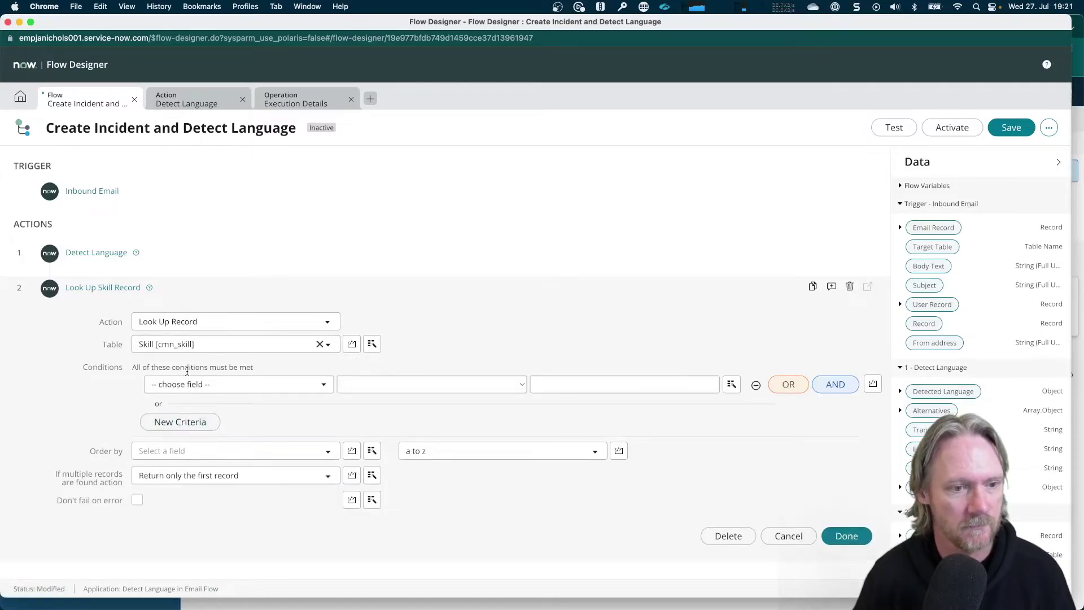
# - Add a lookup condition on the Name field using the 'ends with' operator
pyautogui.click(224, 387)
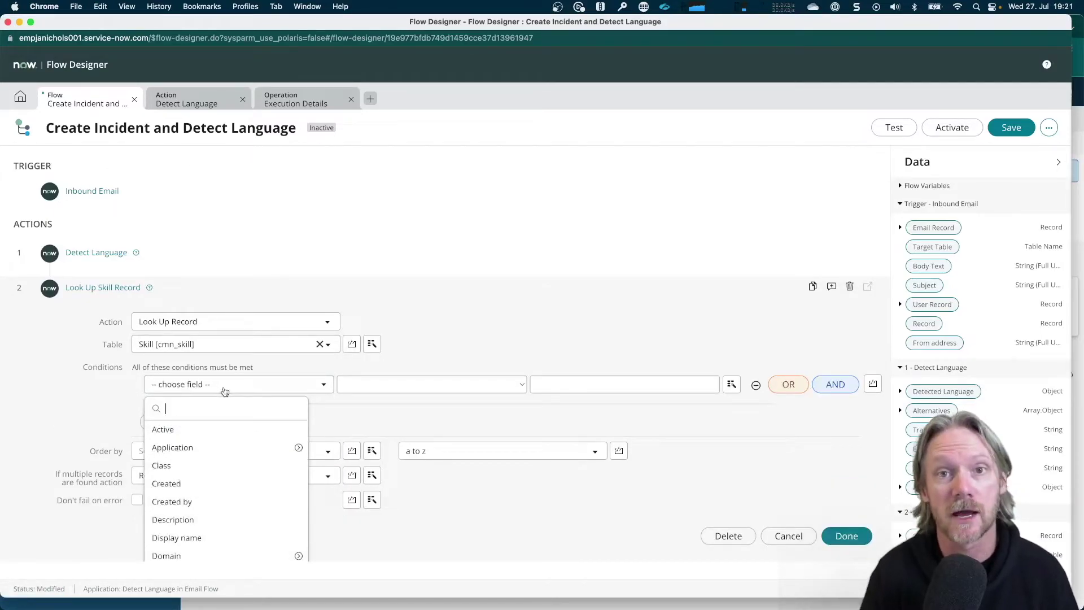
pyautogui.write('name')
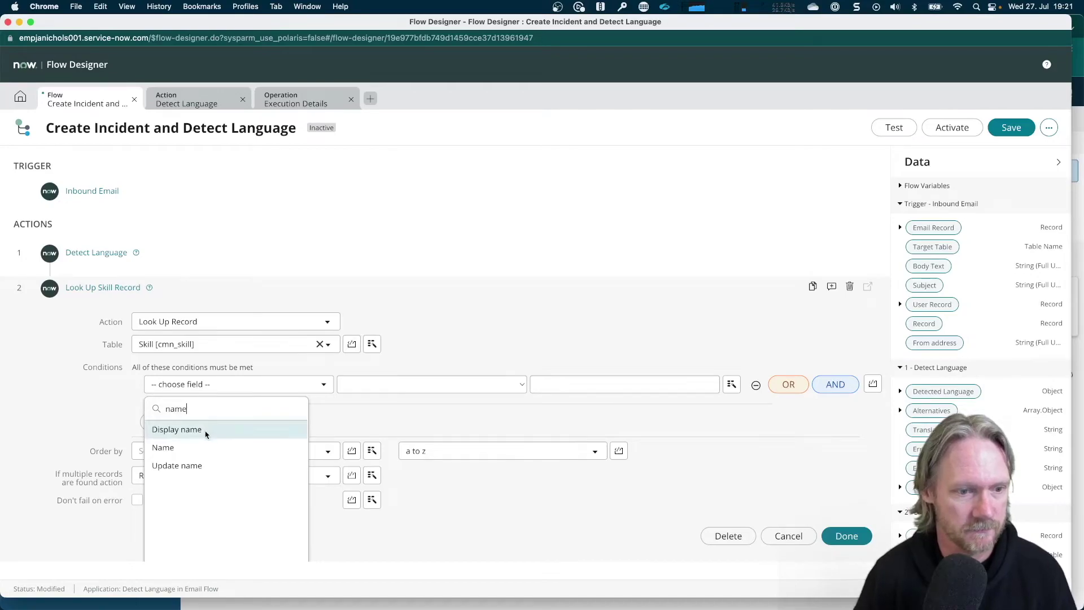
pyautogui.click(203, 447)
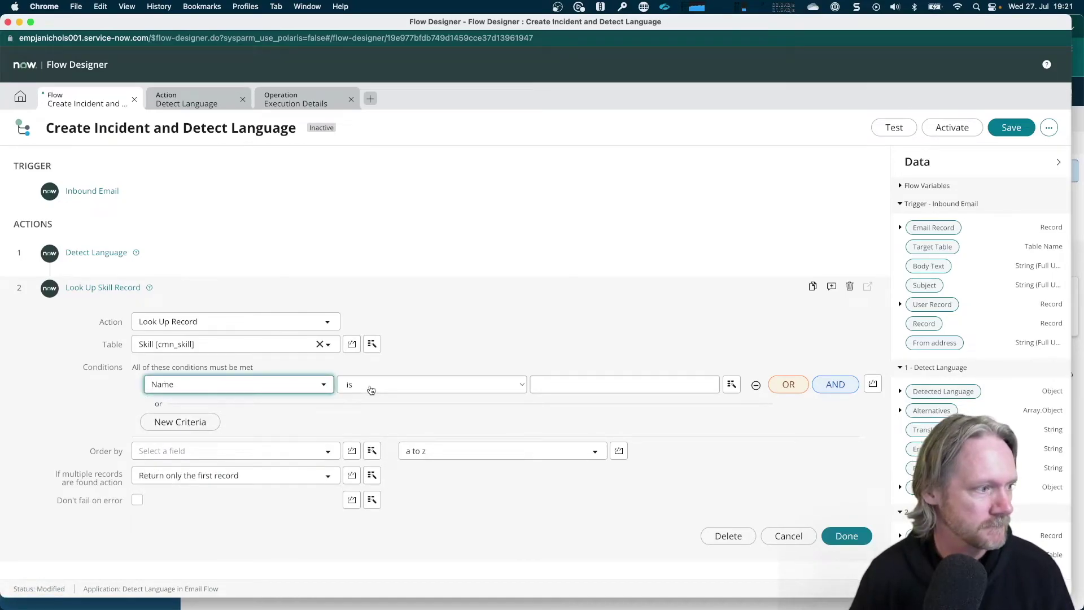
pyautogui.click(371, 391)
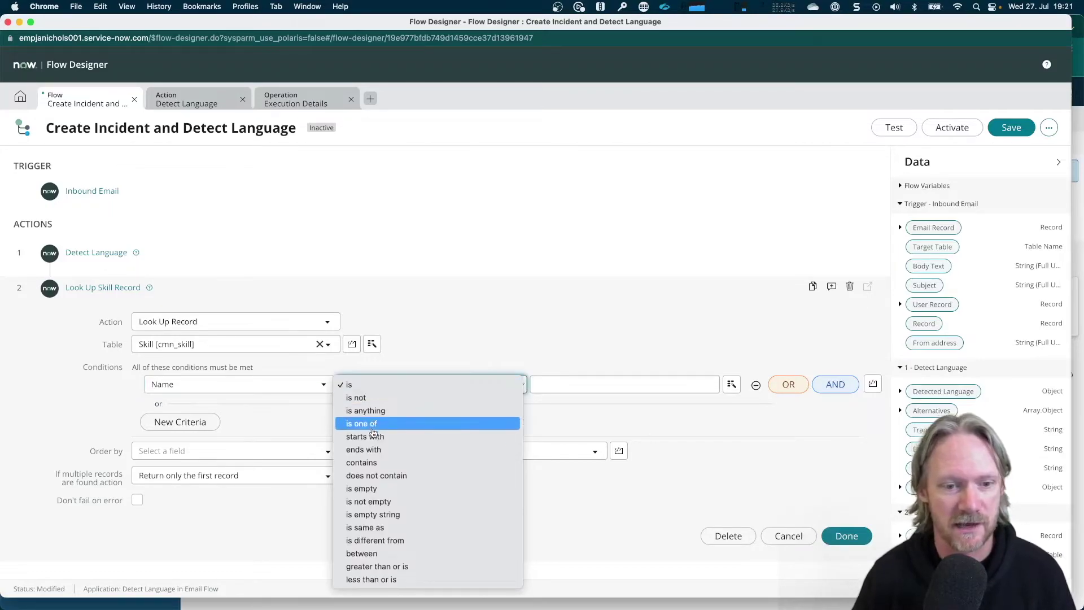
pyautogui.click(371, 450)
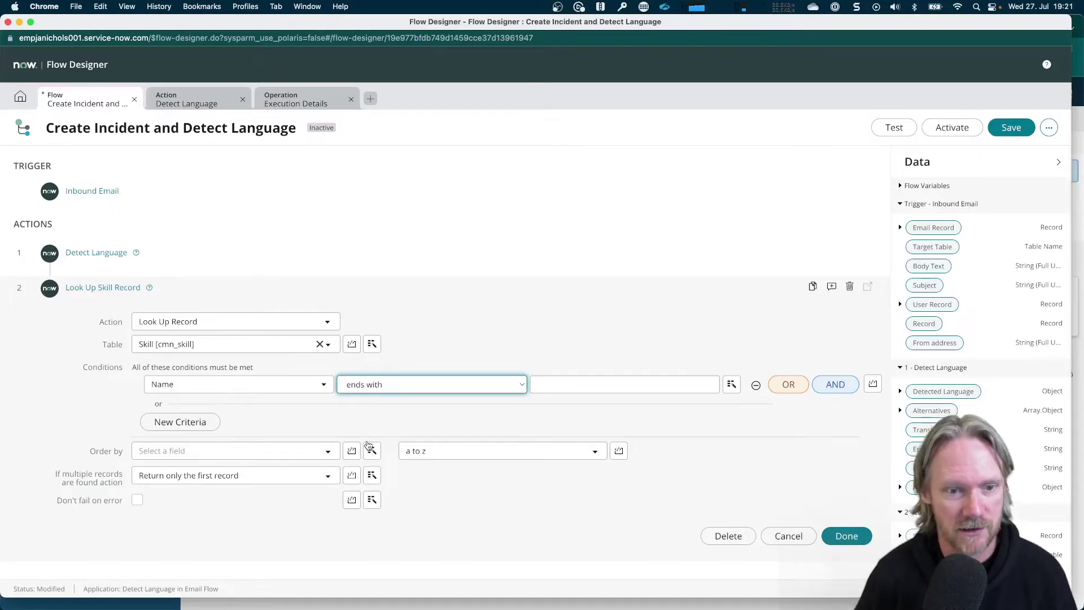
pyautogui.click(373, 385)
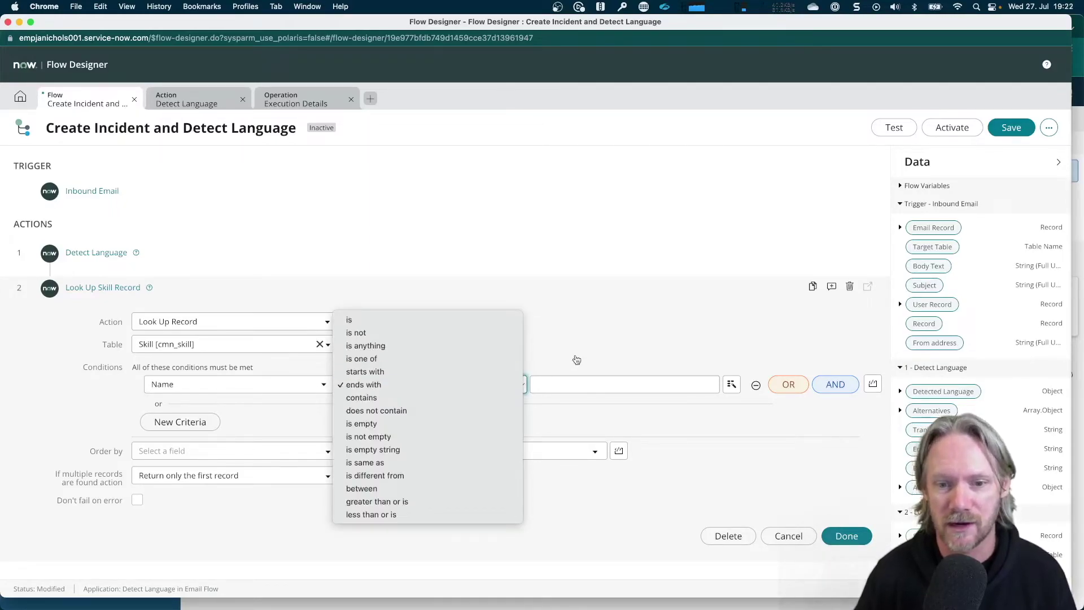
pyautogui.click(576, 360)
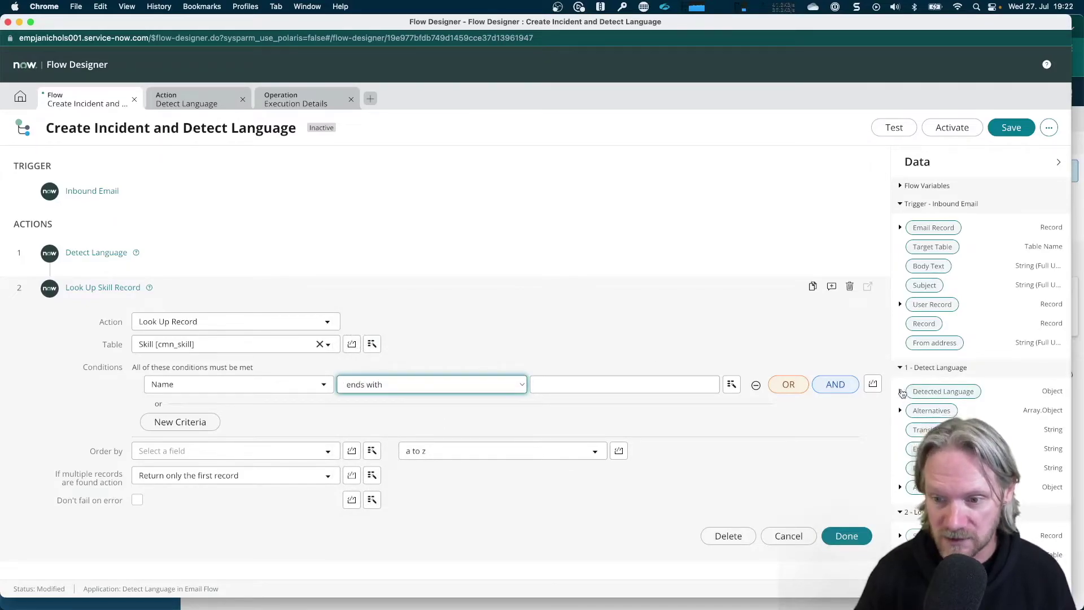
# - Use the Detected Language Code as the condition value and close the step
pyautogui.click(901, 392)
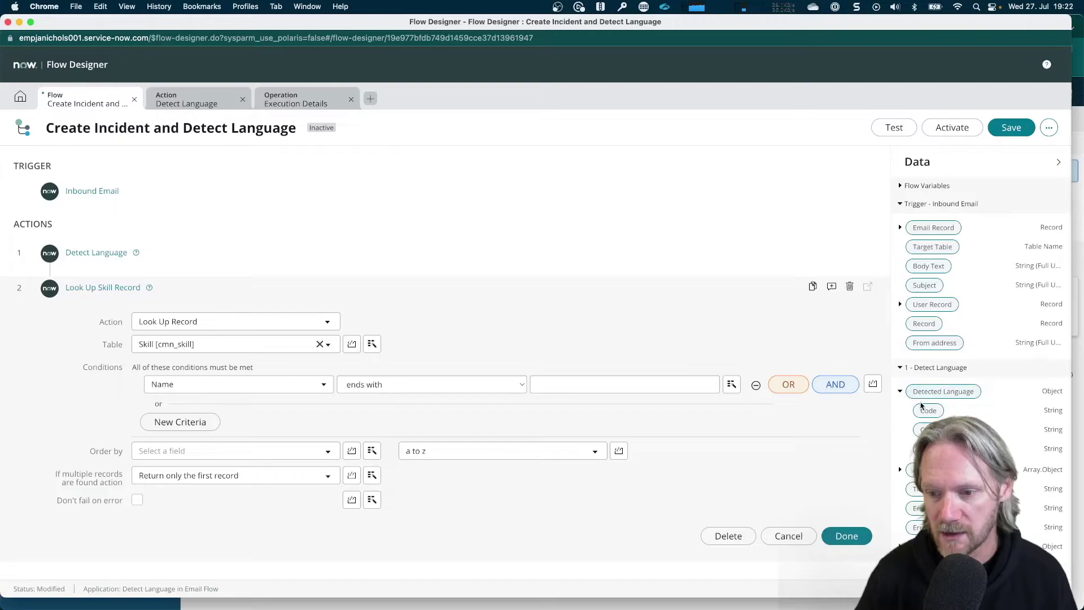
pyautogui.moveTo(923, 415); pyautogui.dragTo(573, 385)
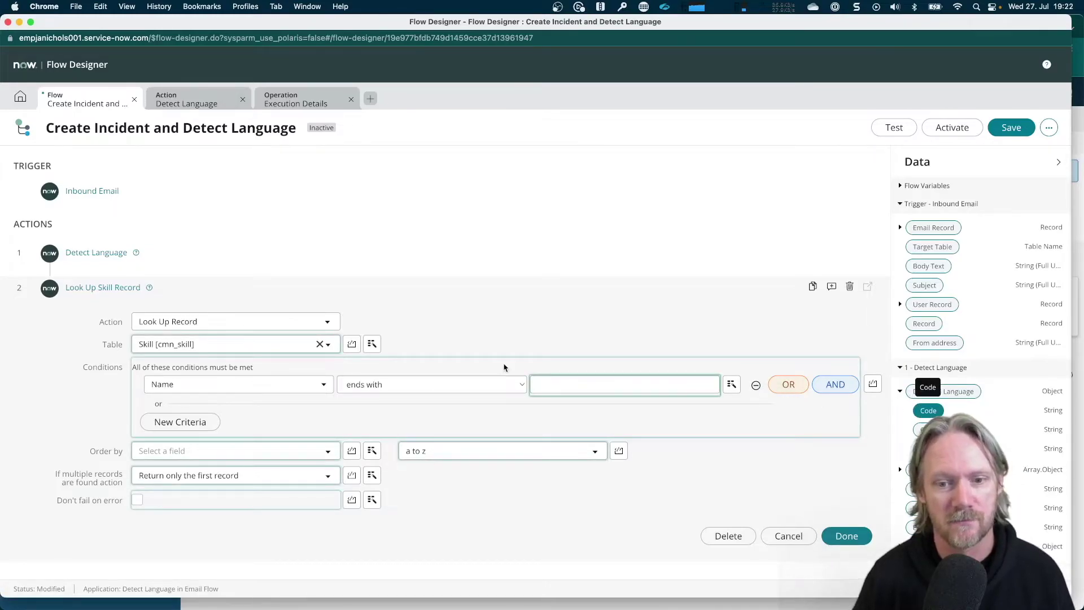
pyautogui.moveTo(504, 367); pyautogui.dragTo(590, 371)
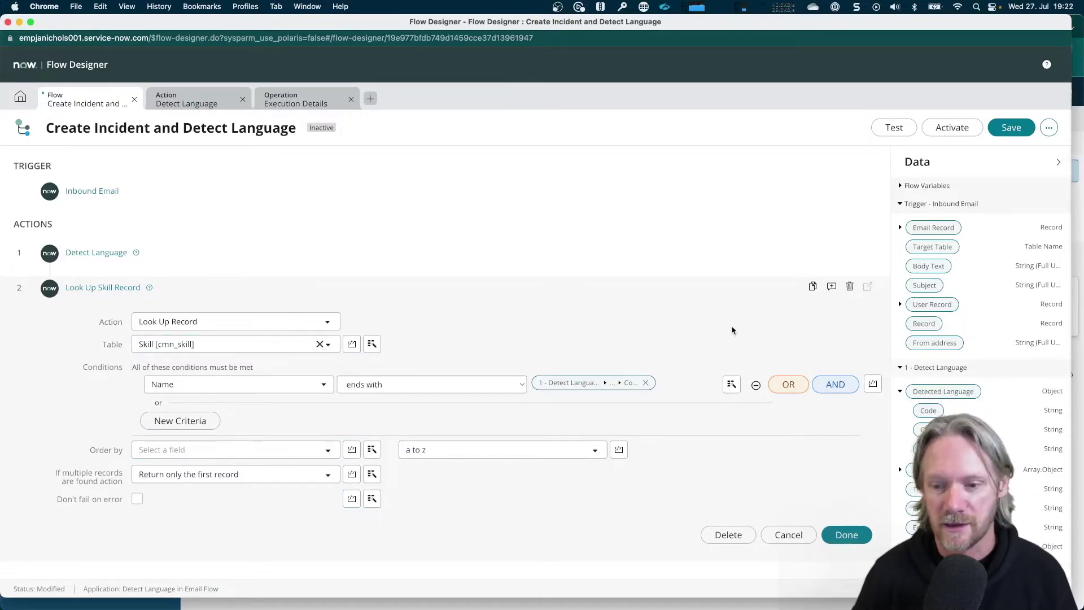
pyautogui.click(846, 536)
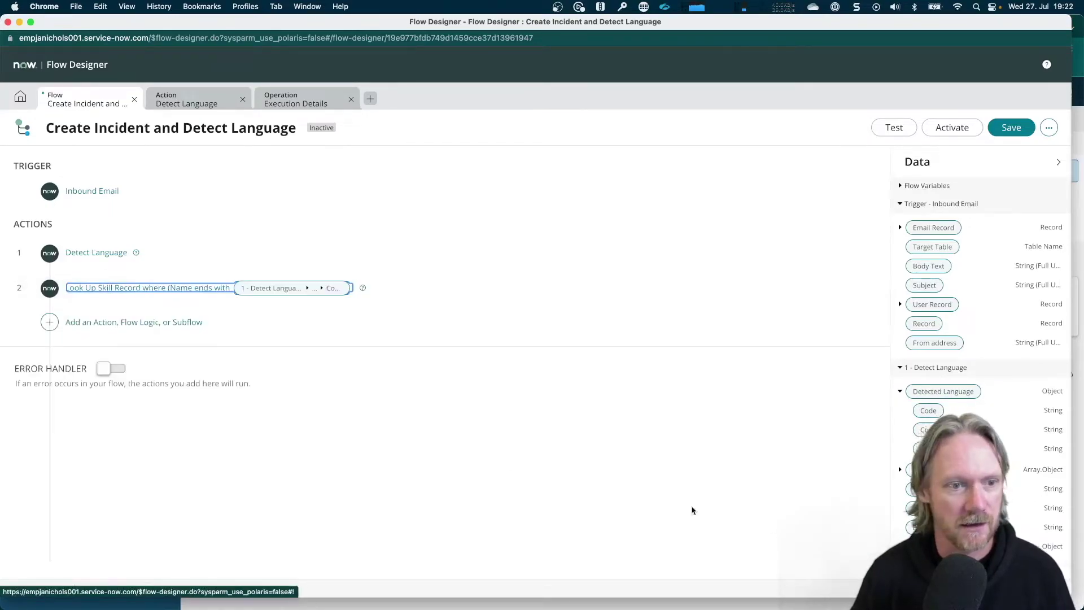
# - Add a Create Record action as step 3 on the Incident [incident] table
pyautogui.click(86, 322)
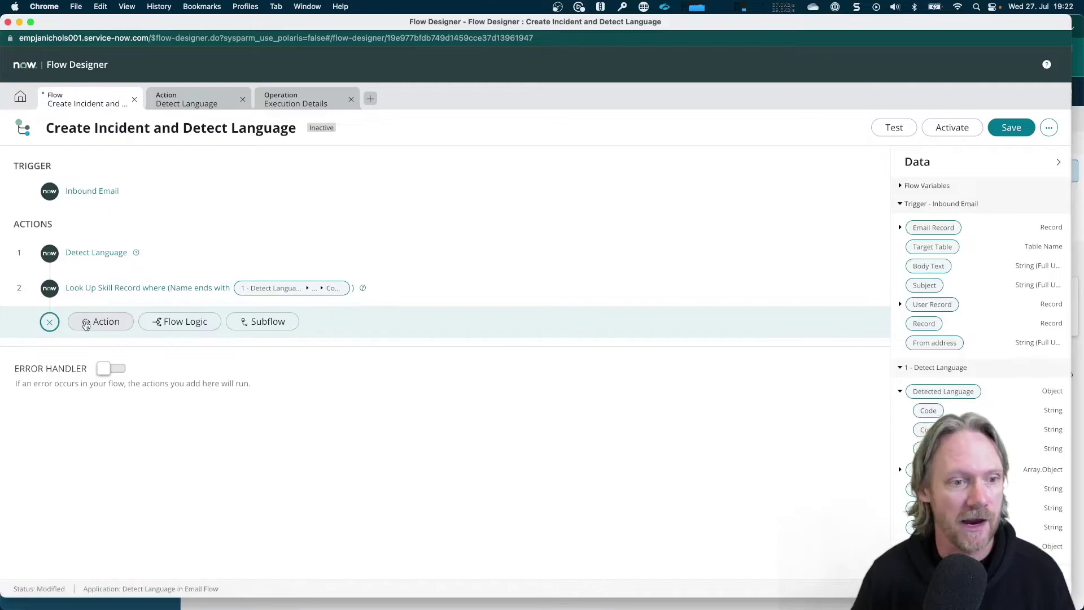
pyautogui.click(86, 324)
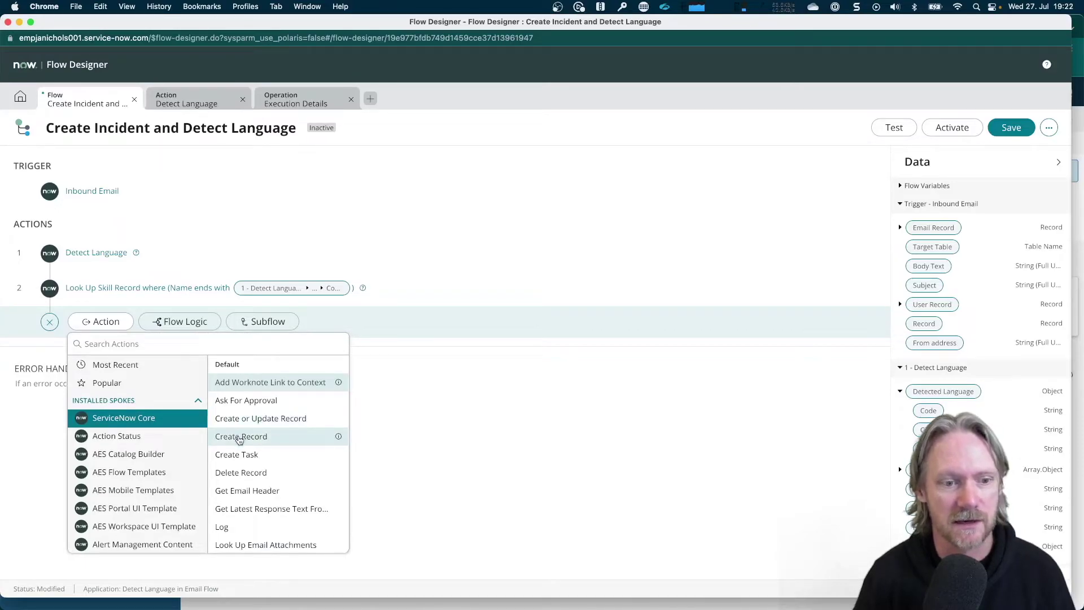
pyautogui.click(239, 437)
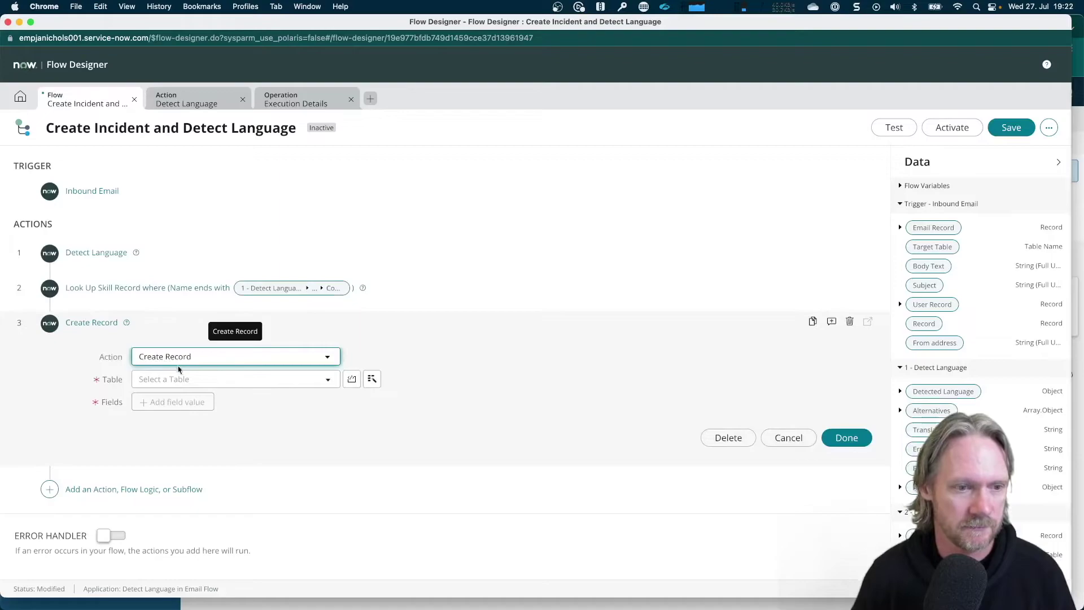
pyautogui.click(180, 380)
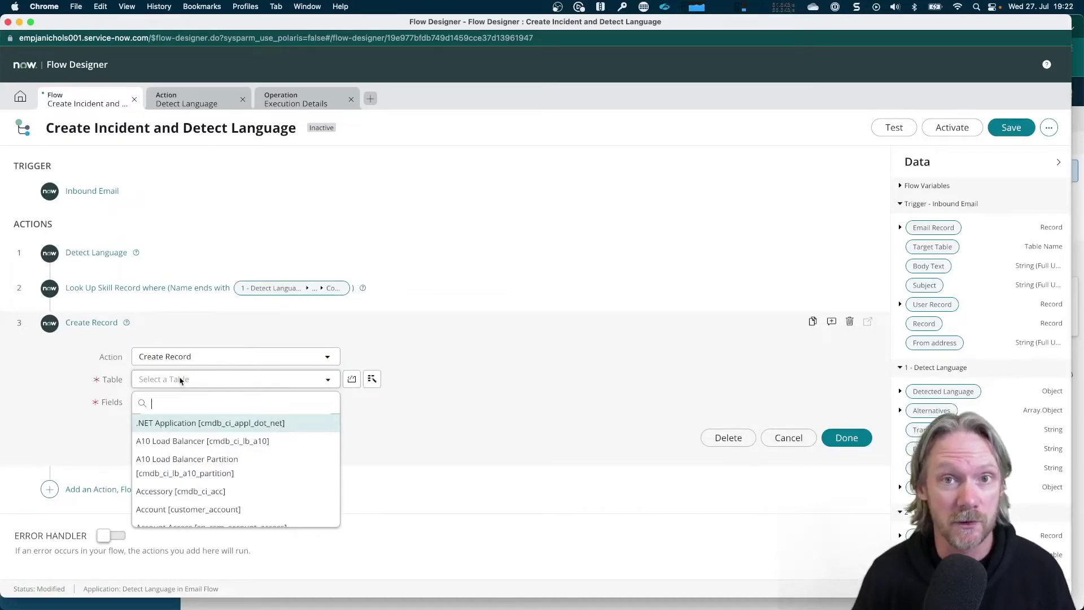
pyautogui.write('incident')
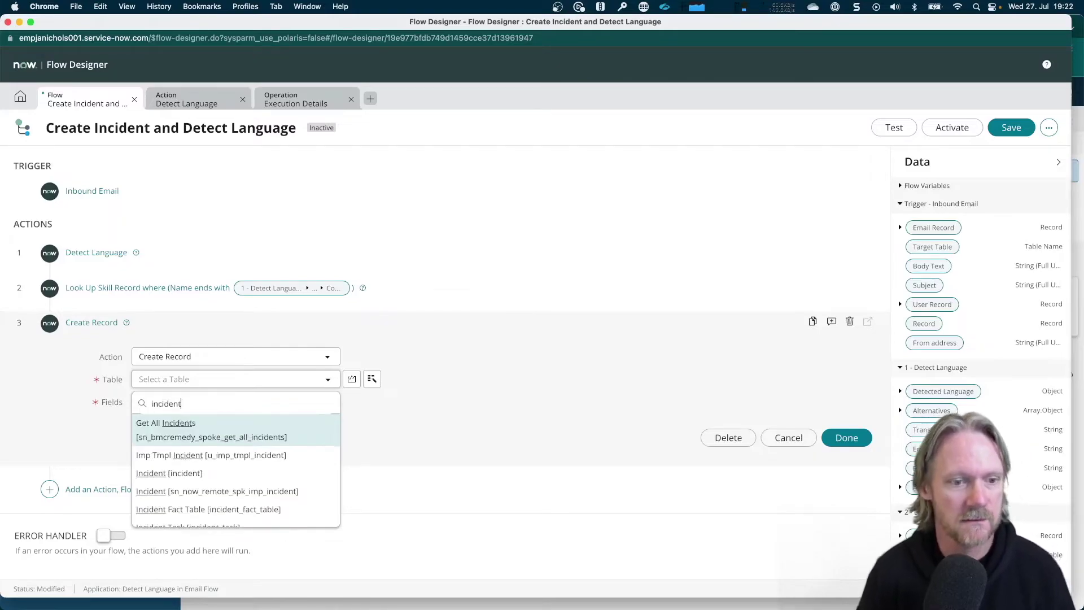
pyautogui.press('Down')
pyautogui.press('Down')
pyautogui.press('Down')
pyautogui.press('Up')
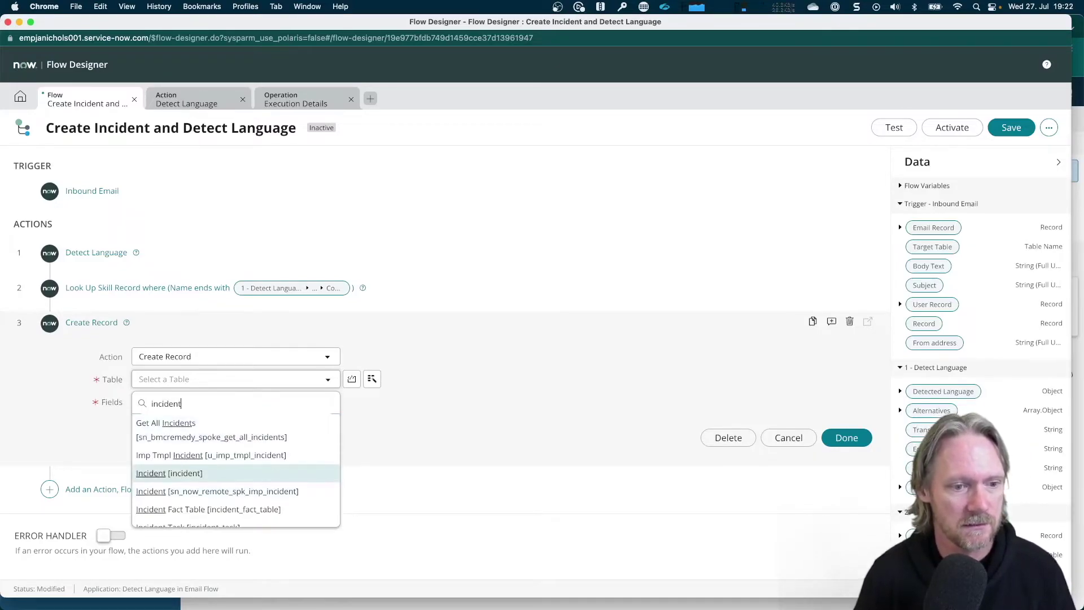
pyautogui.press('Return')
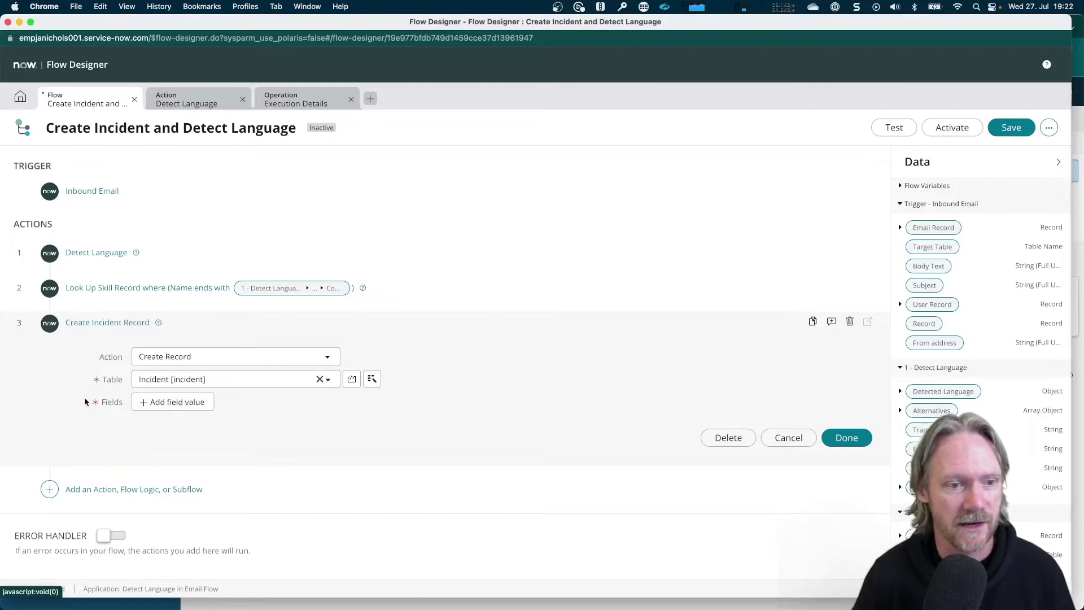
# - Add Caller and Short description field value rows to the incident record
pyautogui.click(149, 402)
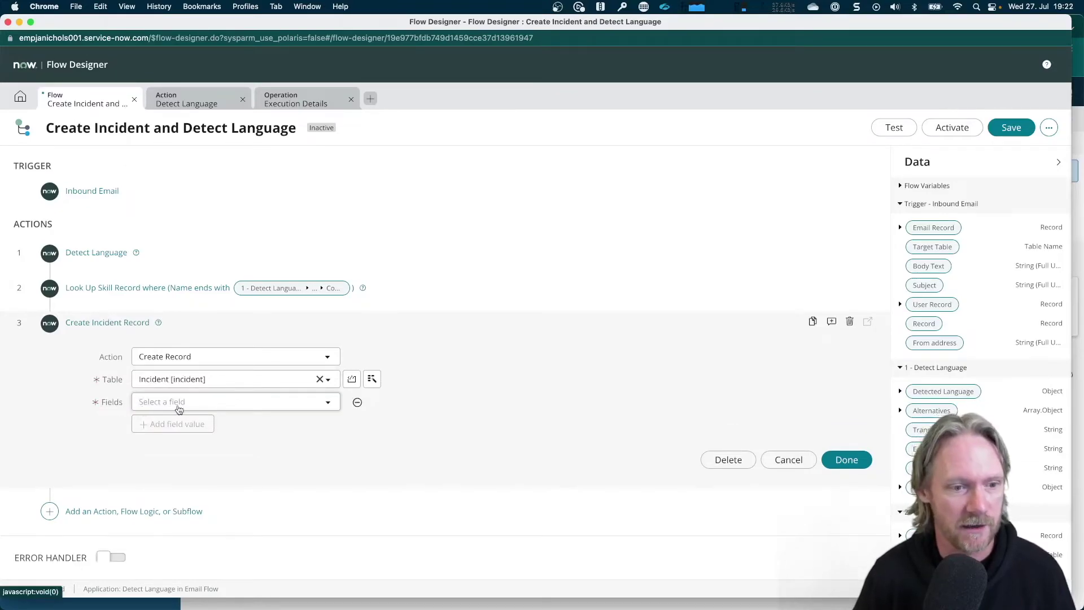
pyautogui.click(178, 408)
pyautogui.write('call')
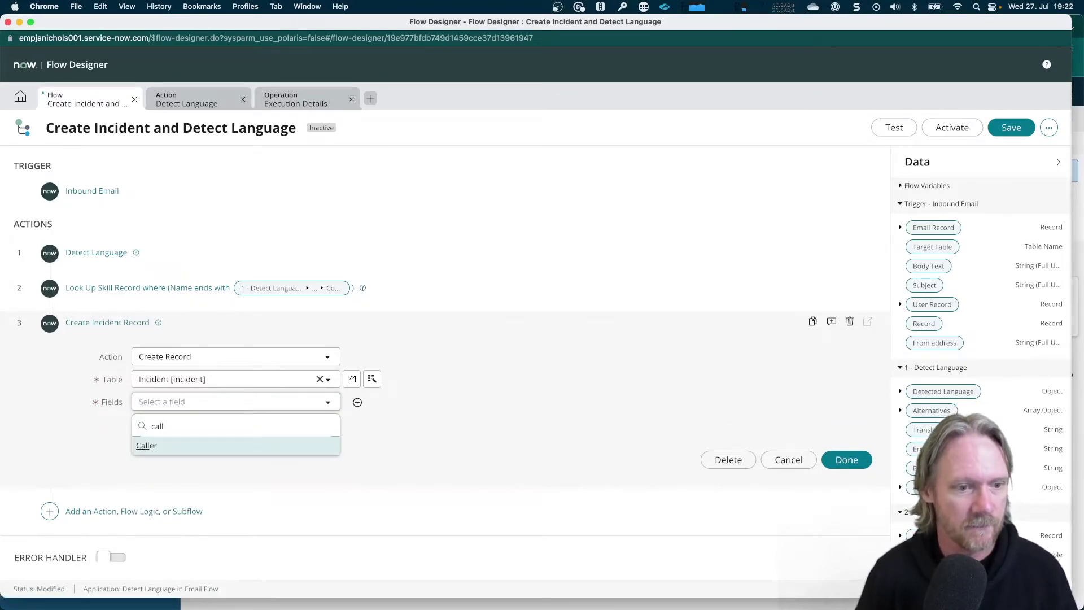
pyautogui.press('Return')
pyautogui.click(171, 424)
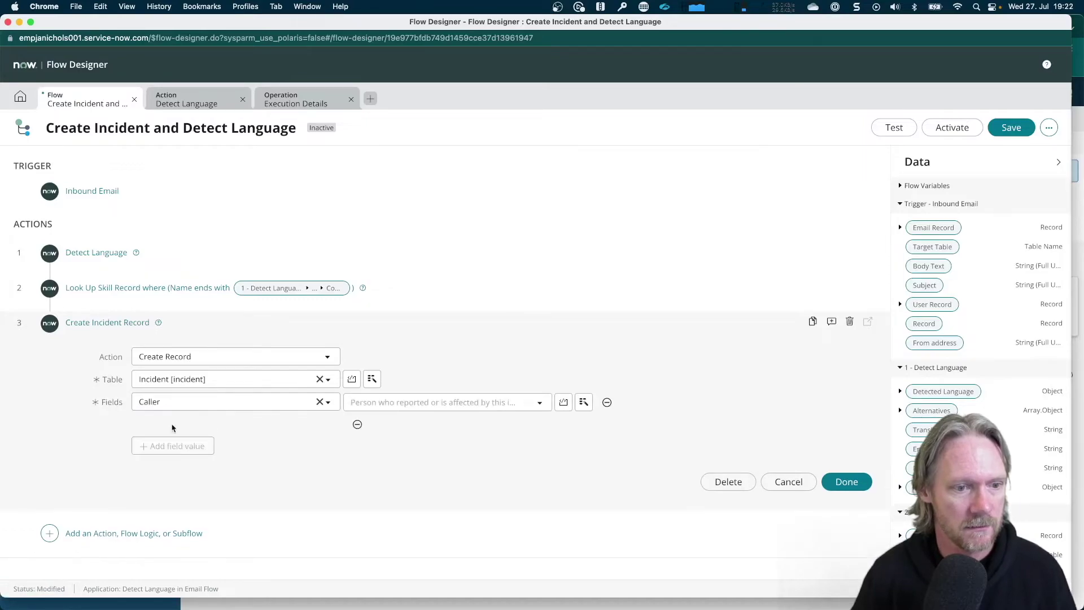
pyautogui.click(169, 424)
pyautogui.write('sho')
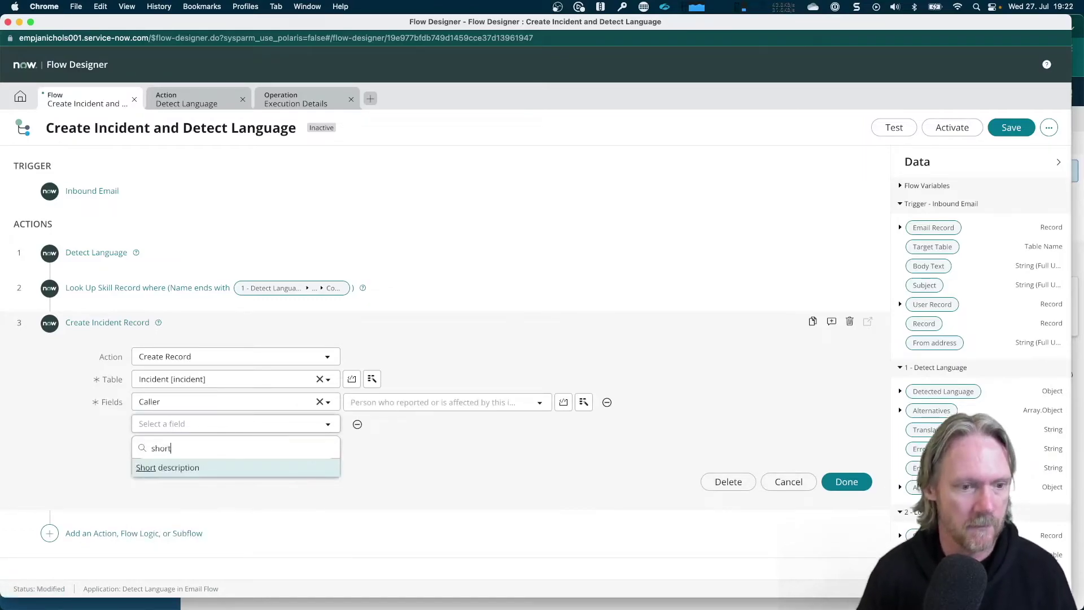
pyautogui.write('rt')
pyautogui.press('Return')
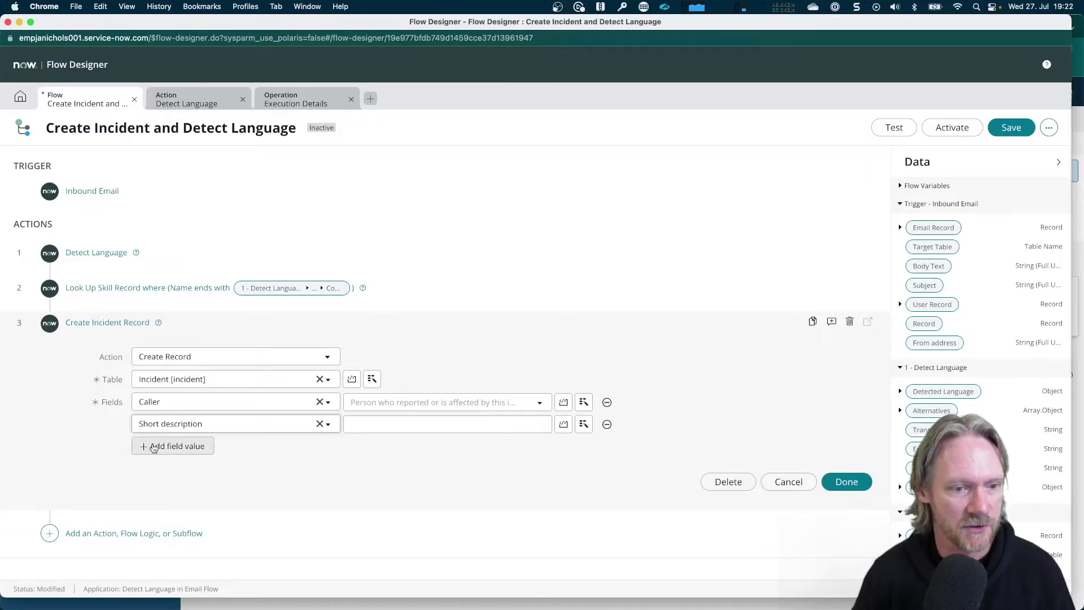
# - Add Description and Skills field value rows to the incident record
pyautogui.click(155, 445)
pyautogui.click(155, 451)
pyautogui.write('desc')
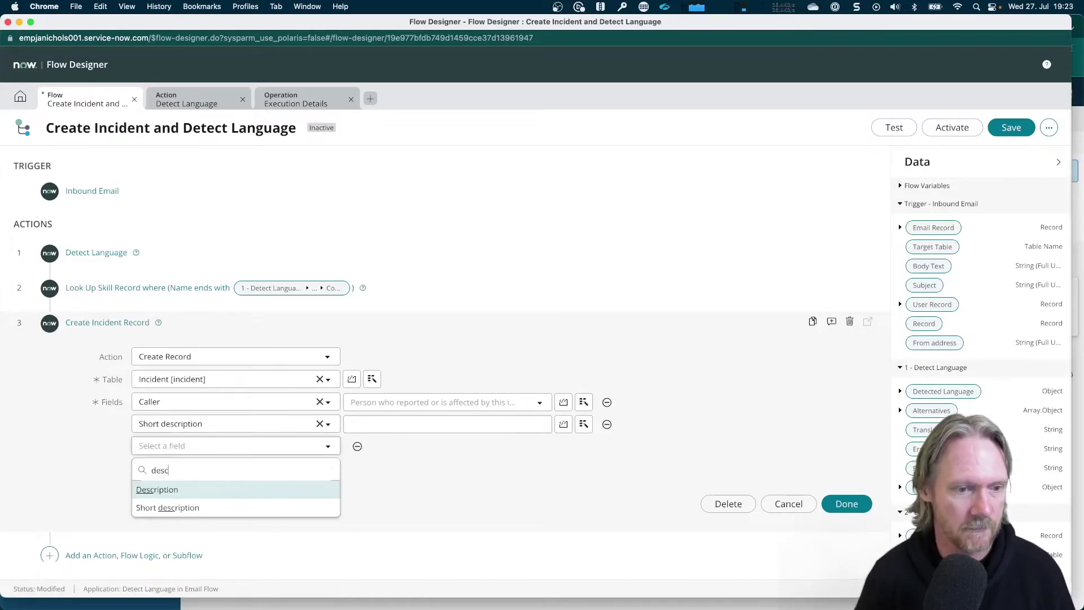
pyautogui.press('Escape')
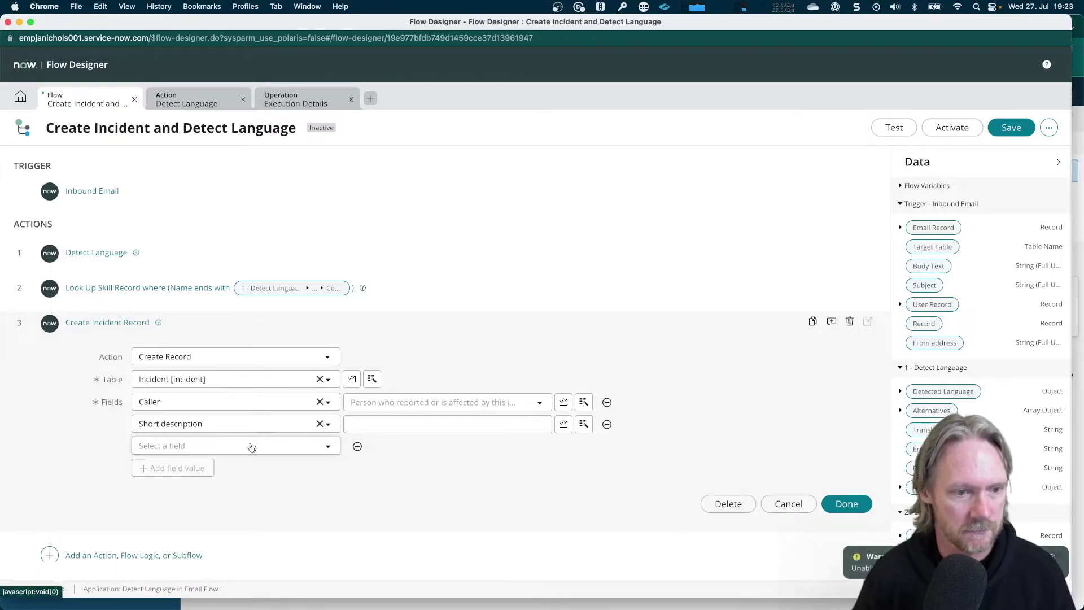
pyautogui.click(253, 446)
pyautogui.write('desc')
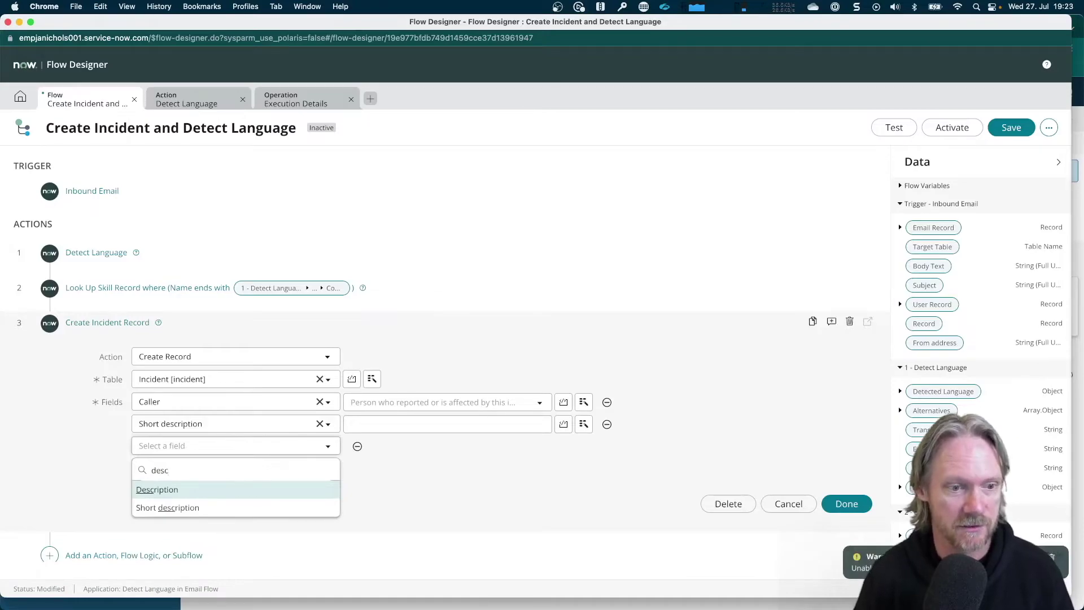
pyautogui.press('Return')
pyautogui.click(186, 468)
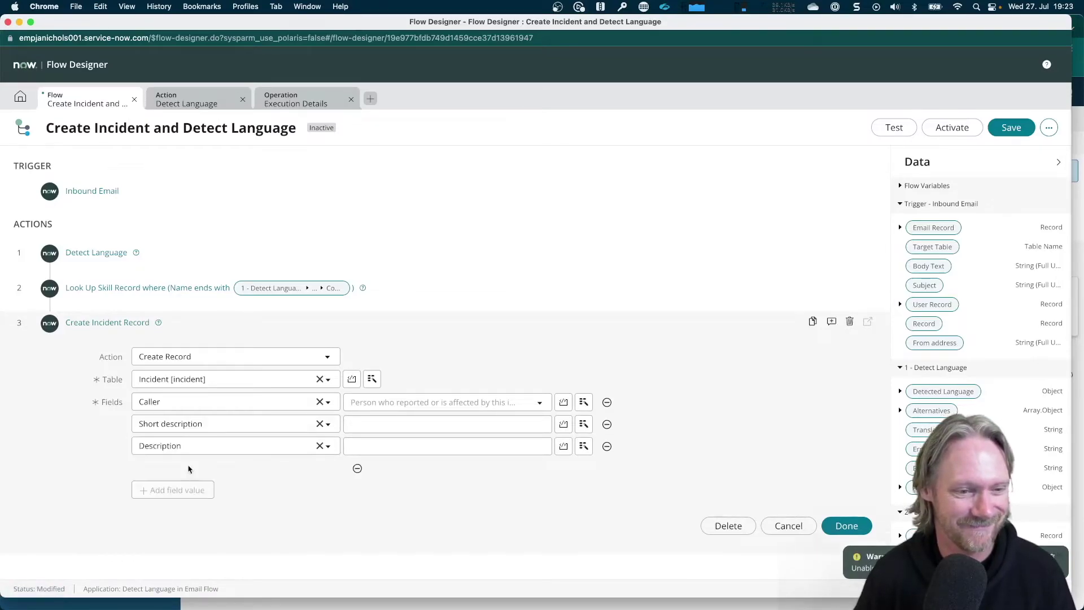
pyautogui.click(187, 468)
pyautogui.write('skill')
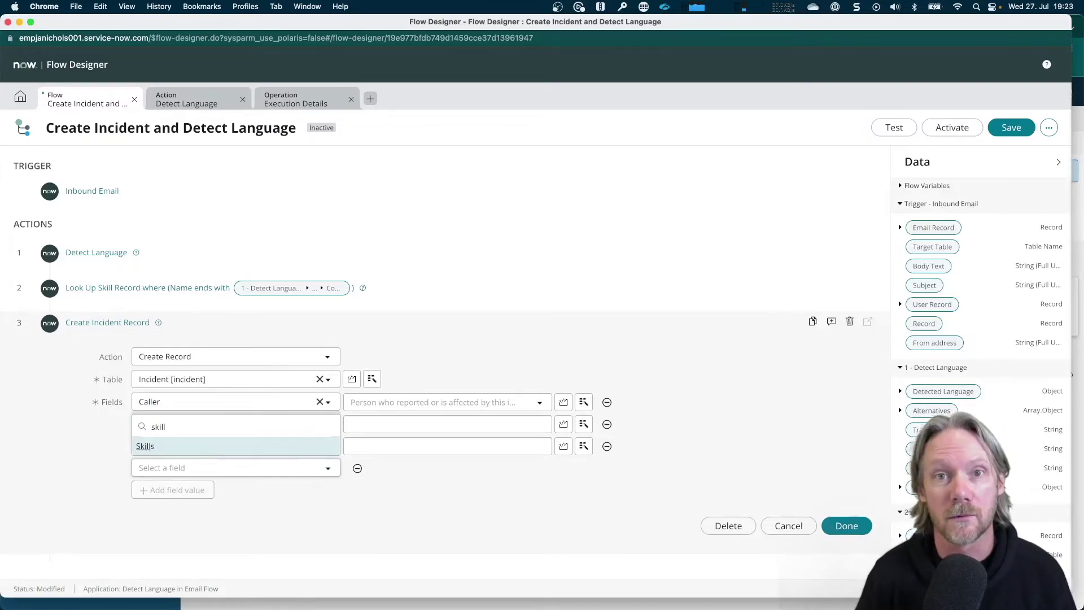
pyautogui.press('Return')
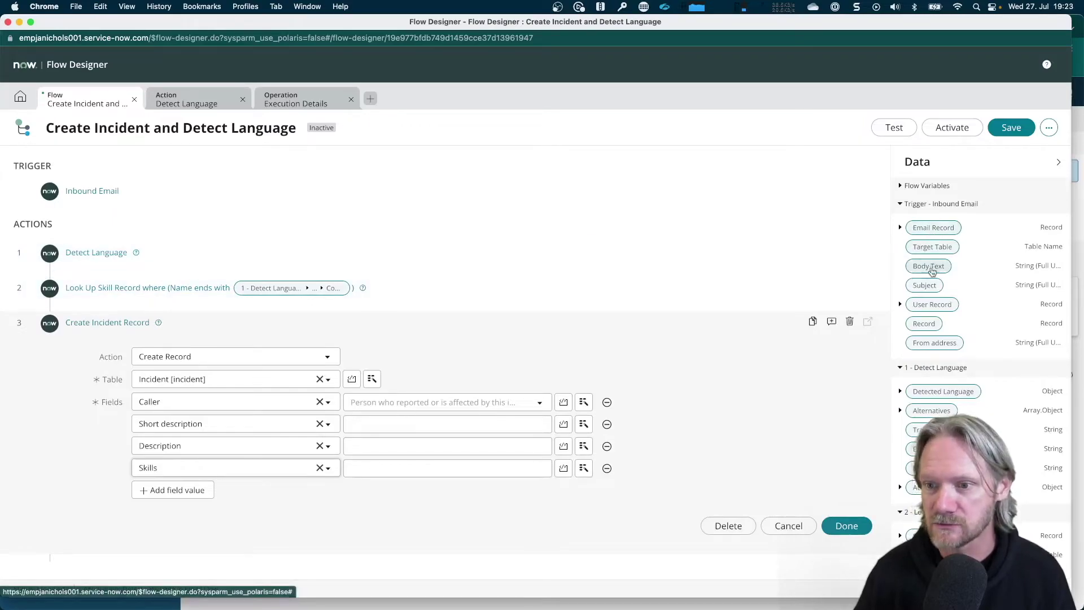
# - Map Caller, Short description and Description to the email's User Record, Subject and Body Text
pyautogui.moveTo(931, 304); pyautogui.dragTo(402, 401)
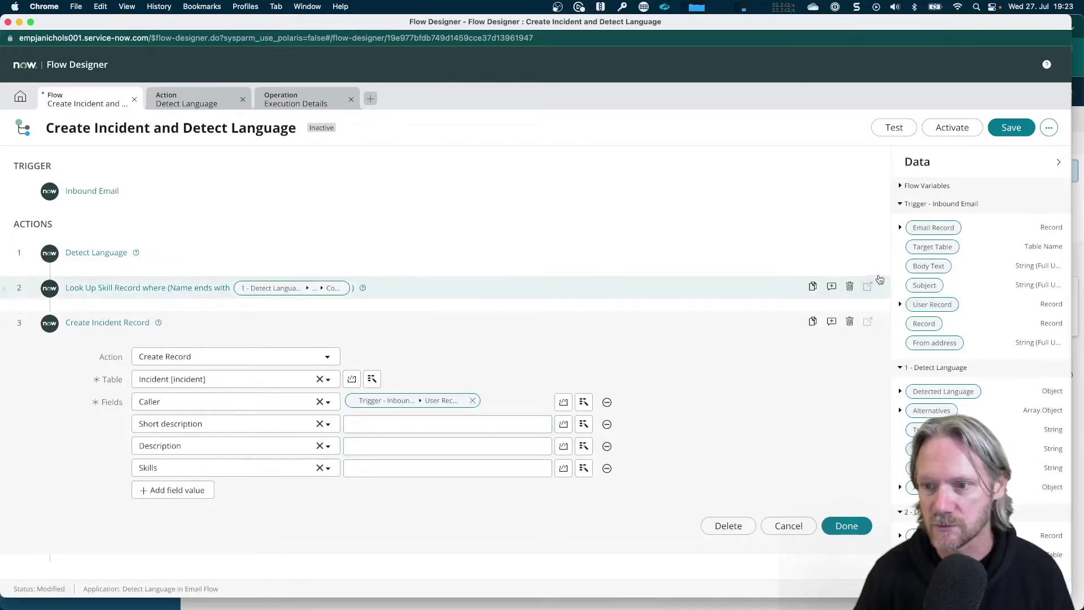
pyautogui.moveTo(924, 285); pyautogui.dragTo(396, 424)
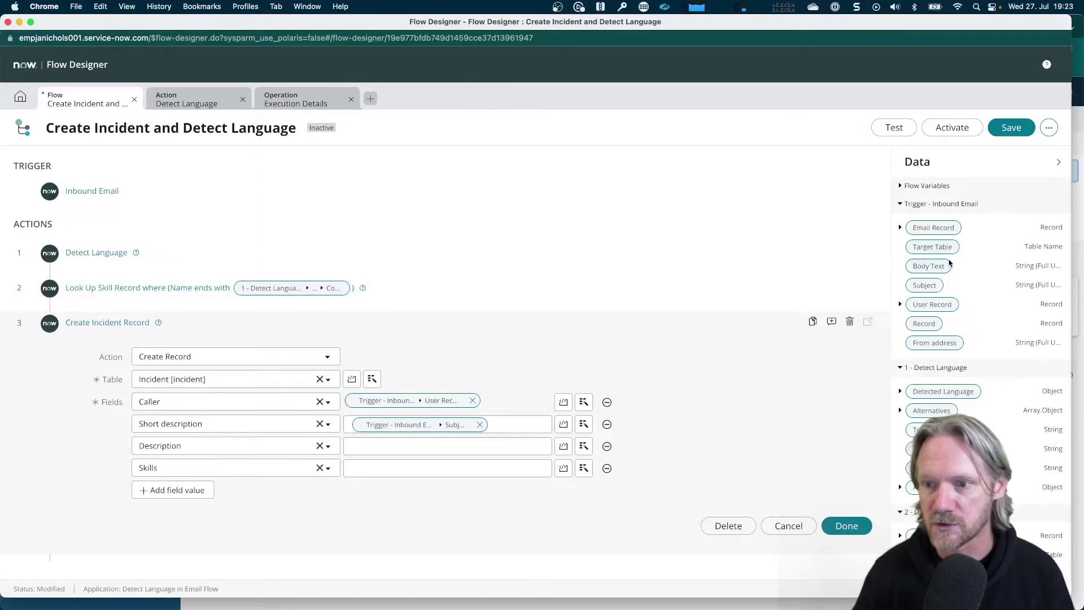
pyautogui.moveTo(931, 271); pyautogui.dragTo(420, 446)
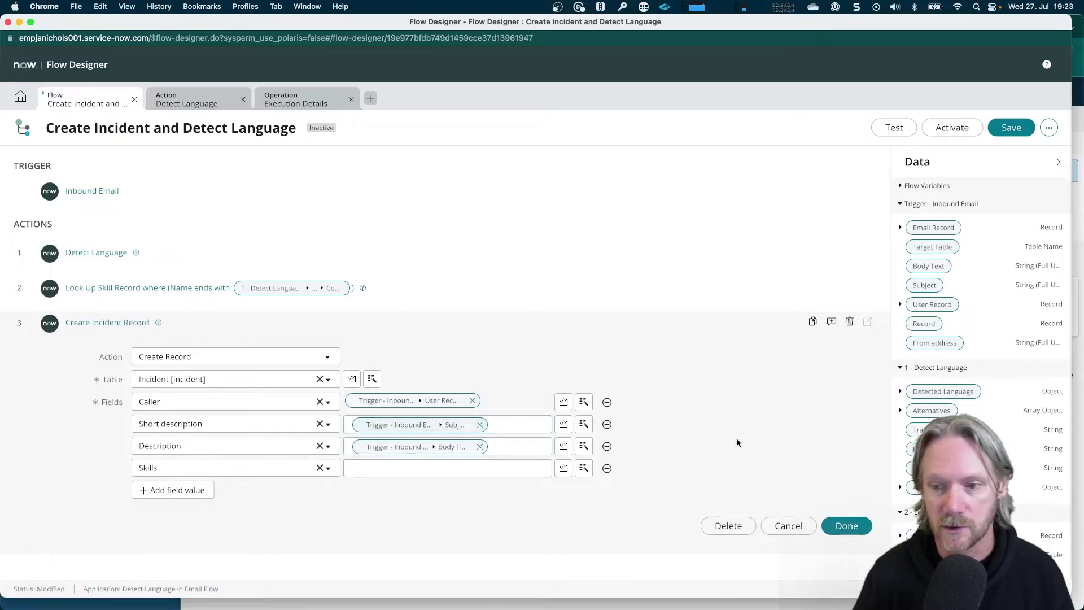
# - Map the looked-up skill record's Name into Skills, finish the step, and save the flow
pyautogui.scroll(-5, 992, 412)
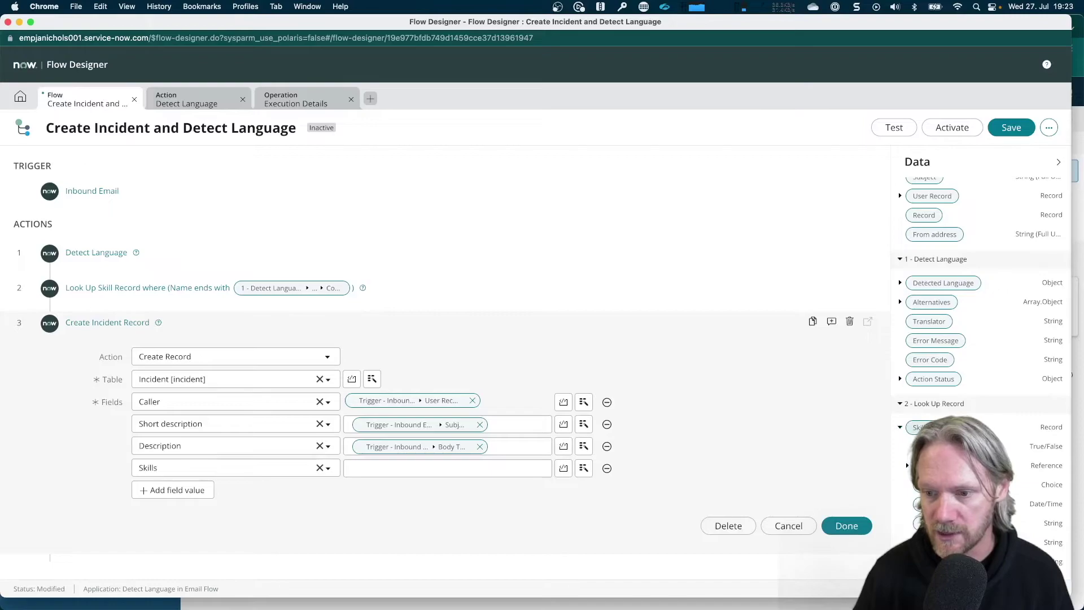
pyautogui.scroll(-4, 983, 338)
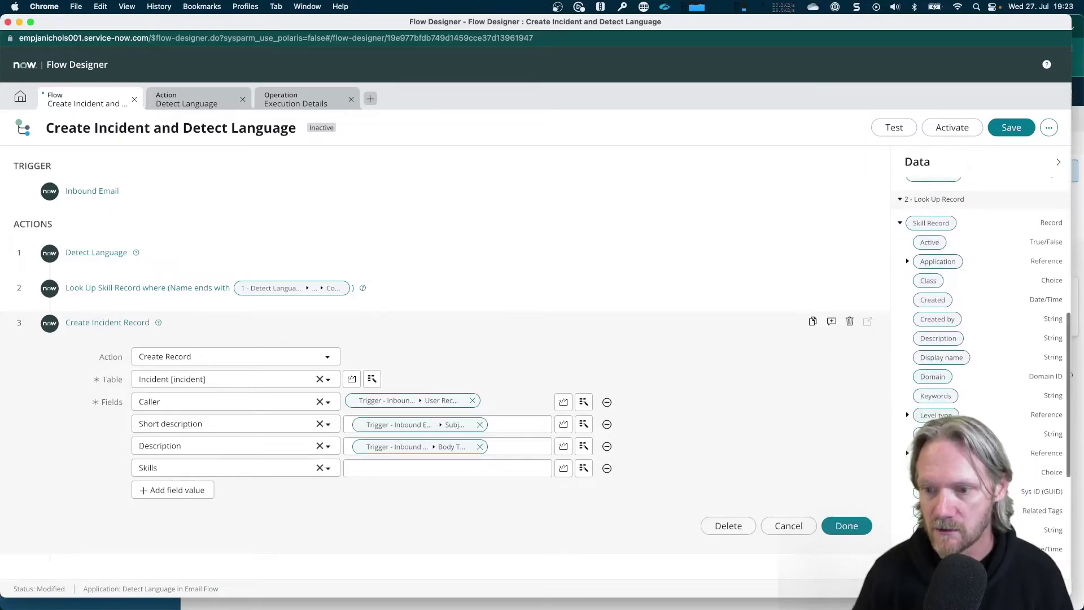
pyautogui.moveTo(926, 434); pyautogui.dragTo(440, 464)
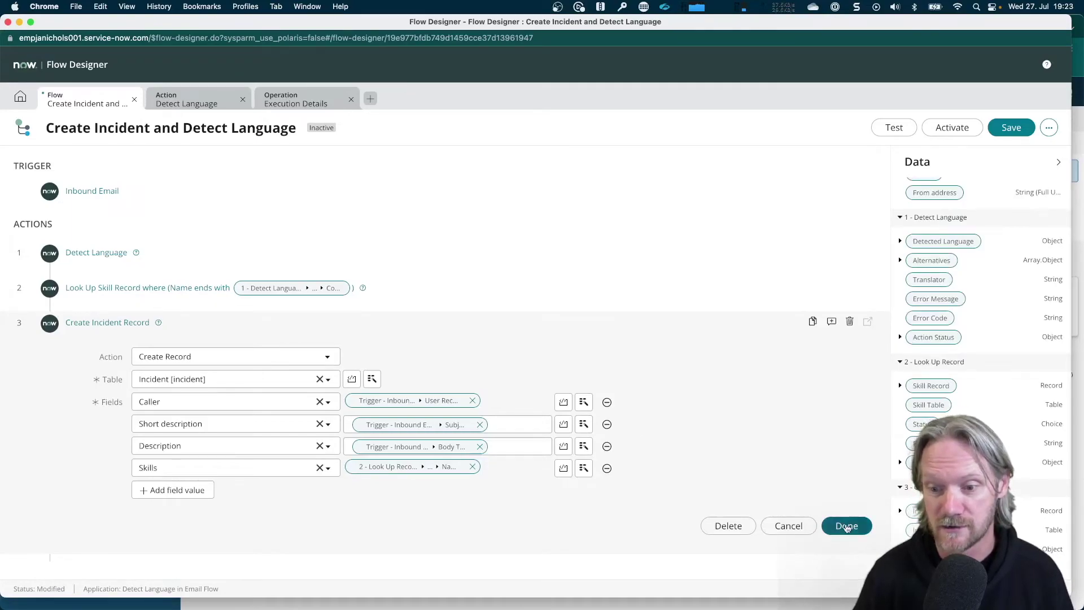
pyautogui.click(847, 525)
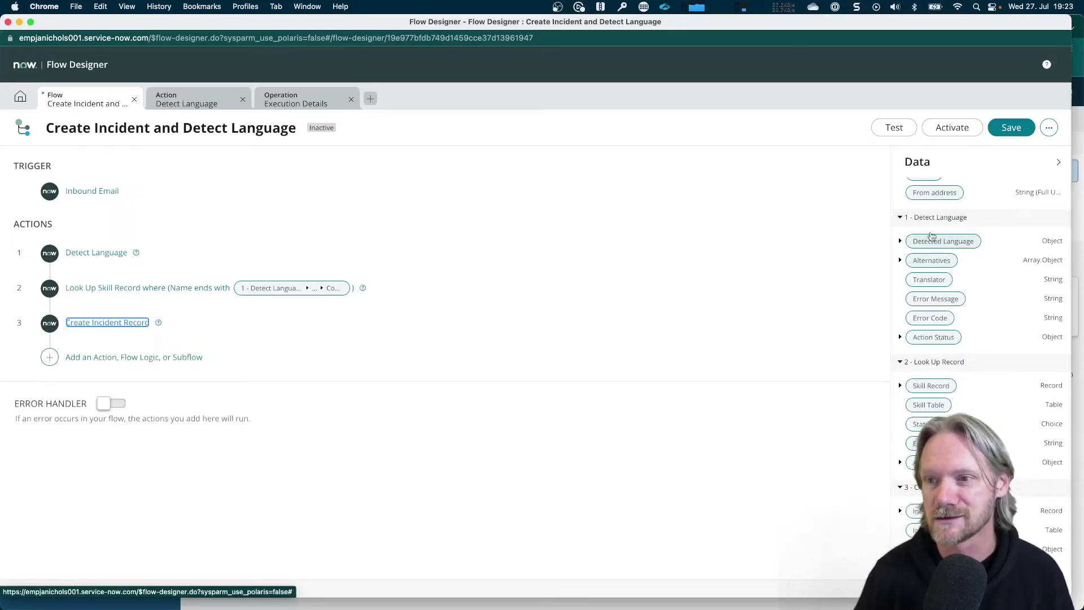
pyautogui.click(1011, 128)
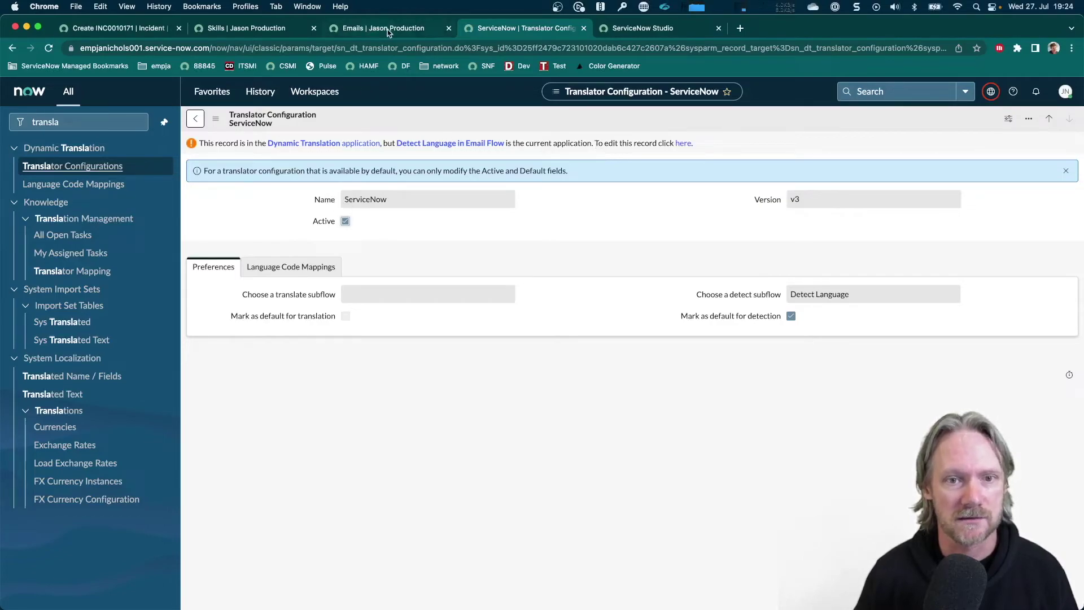
# - Review the two L10N email subjects in the Emails list, then return to Flow Designer
pyautogui.click(208, 28)
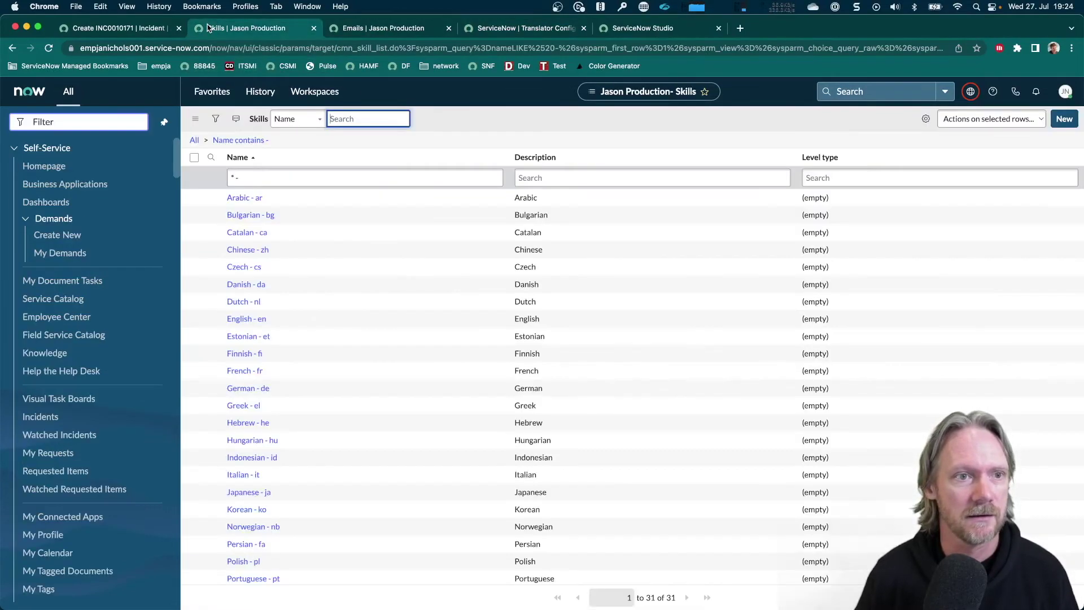
pyautogui.click(358, 28)
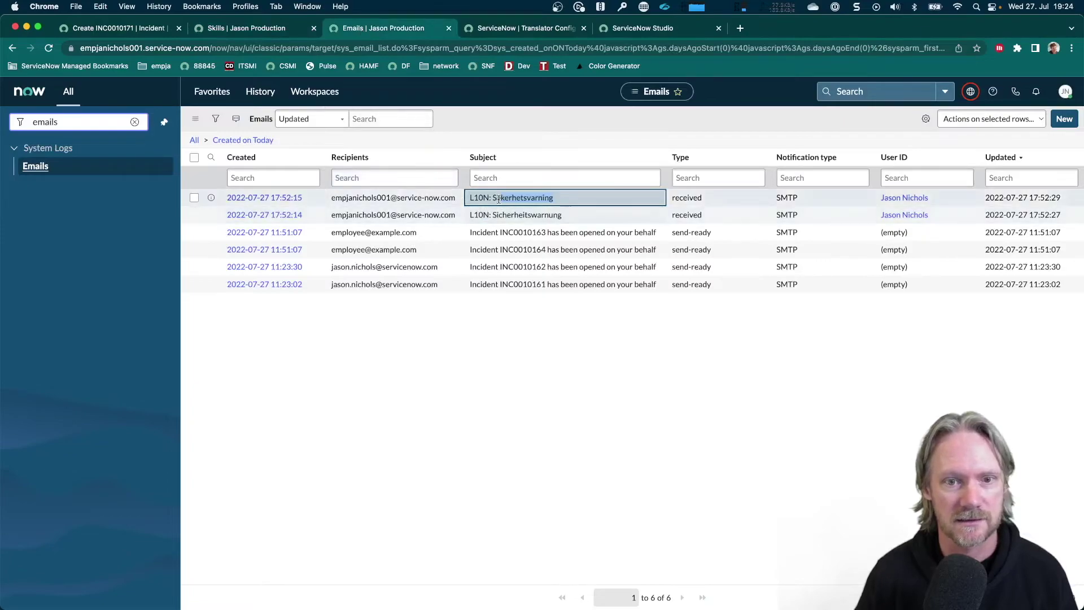
pyautogui.moveTo(499, 198)
pyautogui.mouseDown()
pyautogui.moveTo(496, 331)
pyautogui.moveTo(499, 221)
pyautogui.moveTo(476, 200)
pyautogui.moveTo(472, 213)
pyautogui.mouseUp()
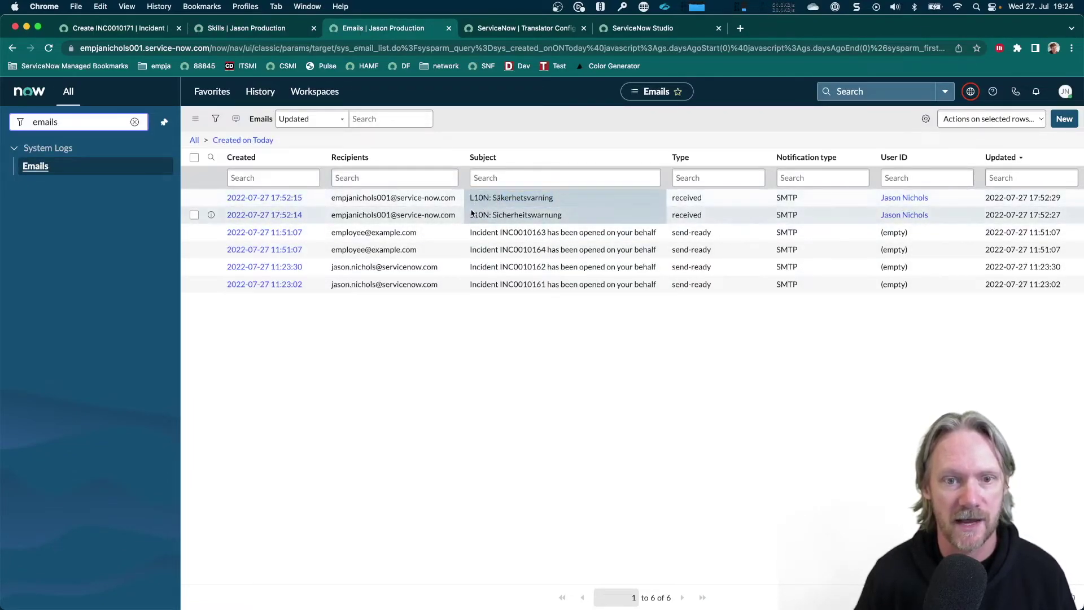
pyautogui.click(472, 214)
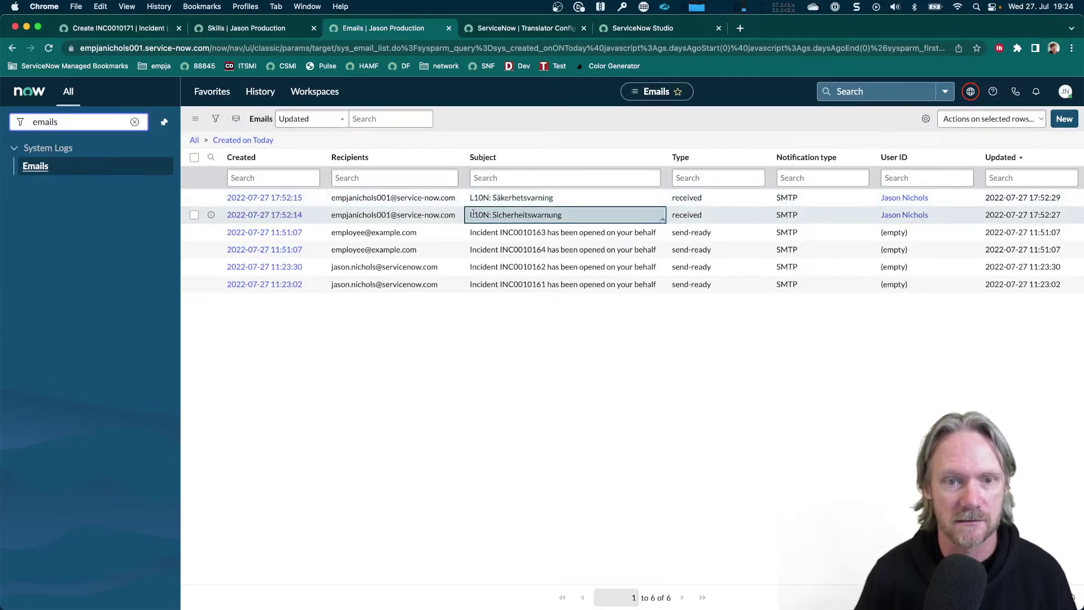
pyautogui.doubleClick(474, 214)
pyautogui.click(474, 217)
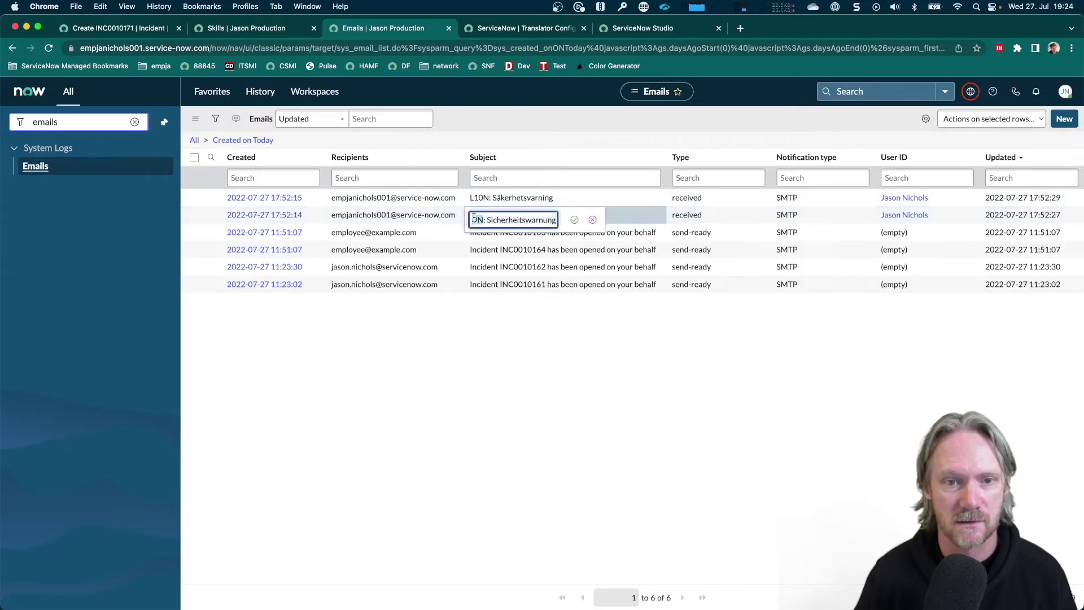
pyautogui.press('Return')
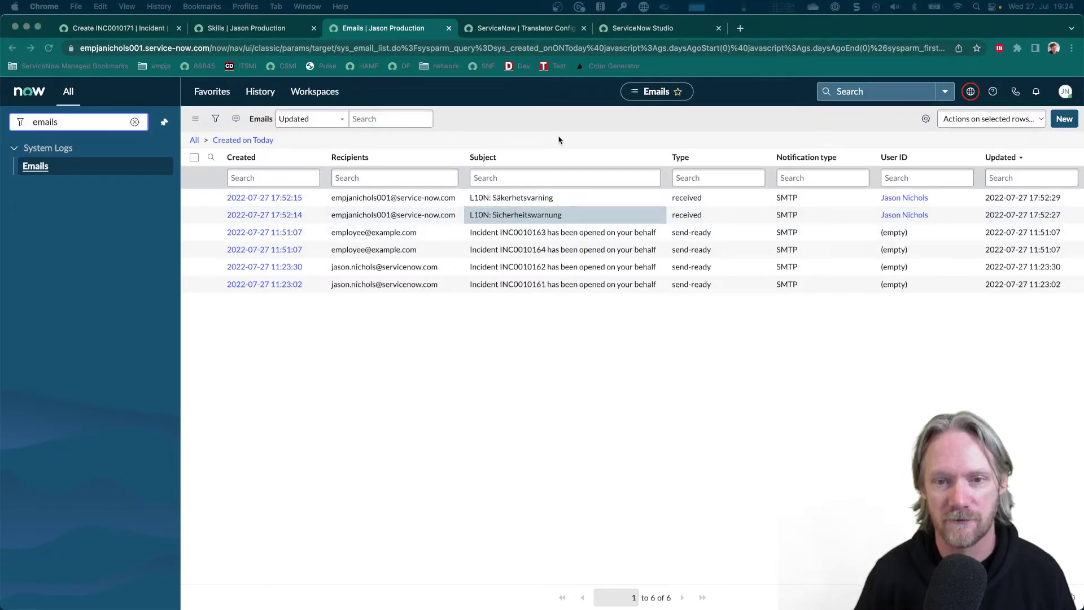
pyautogui.press('super+Tab')
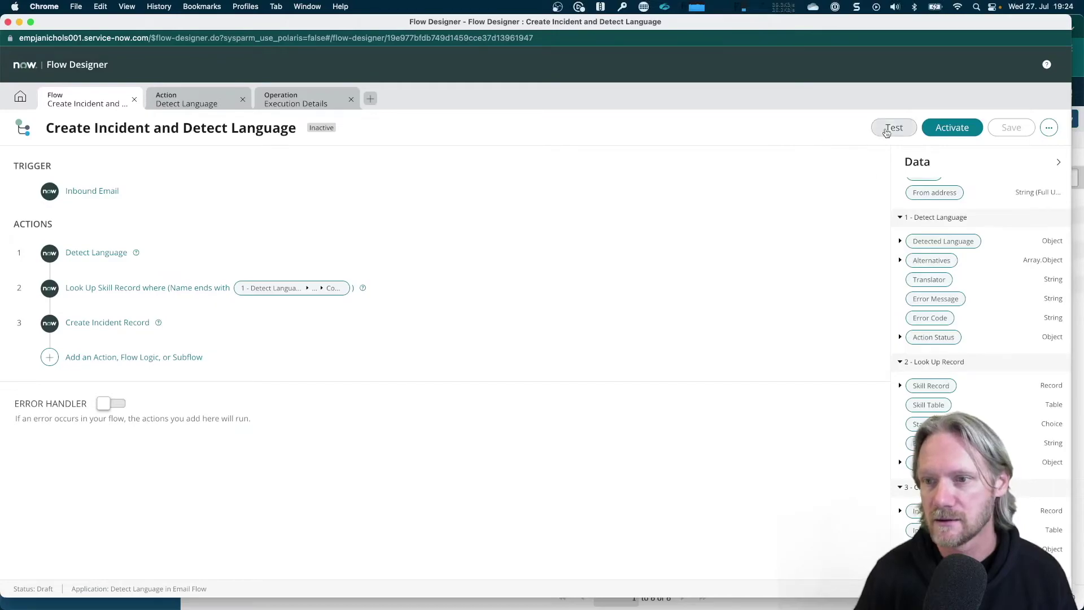
# - Test the flow using the L10N: Sicherheitswarnung email as the Email Record
pyautogui.click(900, 130)
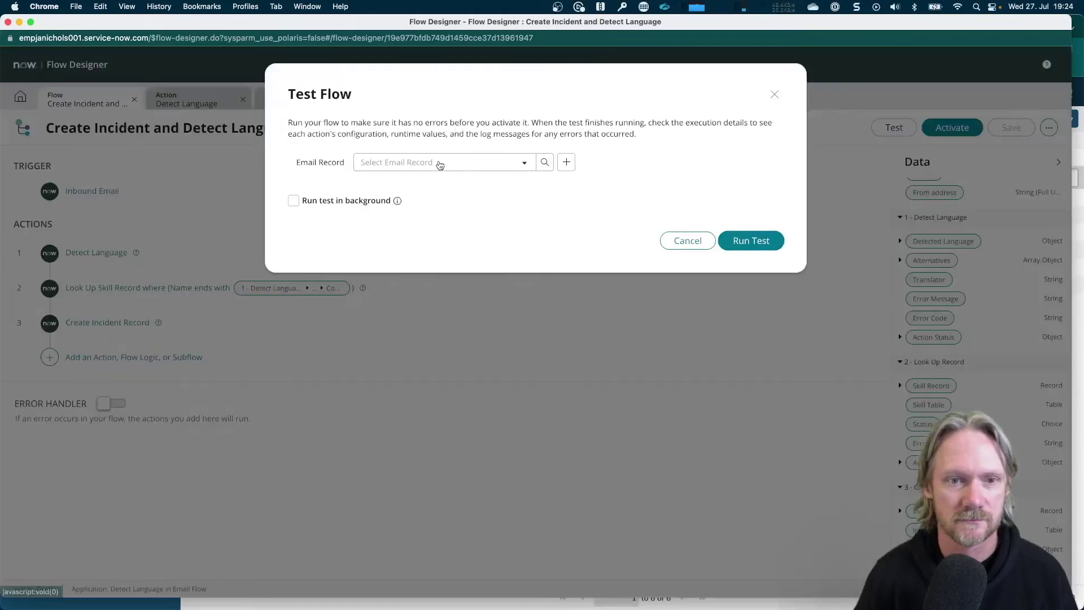
pyautogui.click(439, 163)
pyautogui.write('L10N')
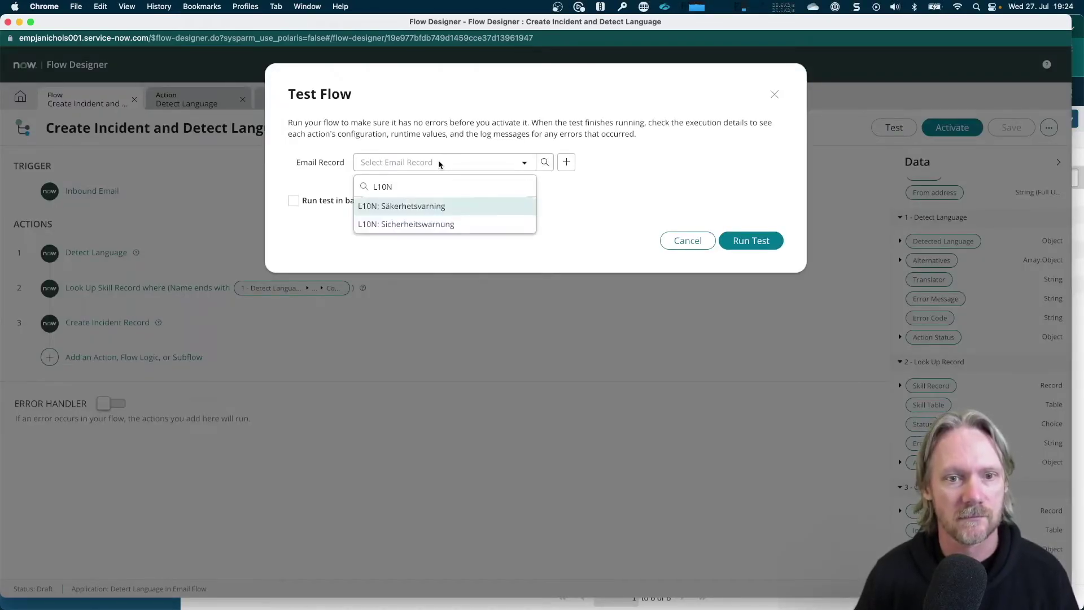
pyautogui.click(413, 225)
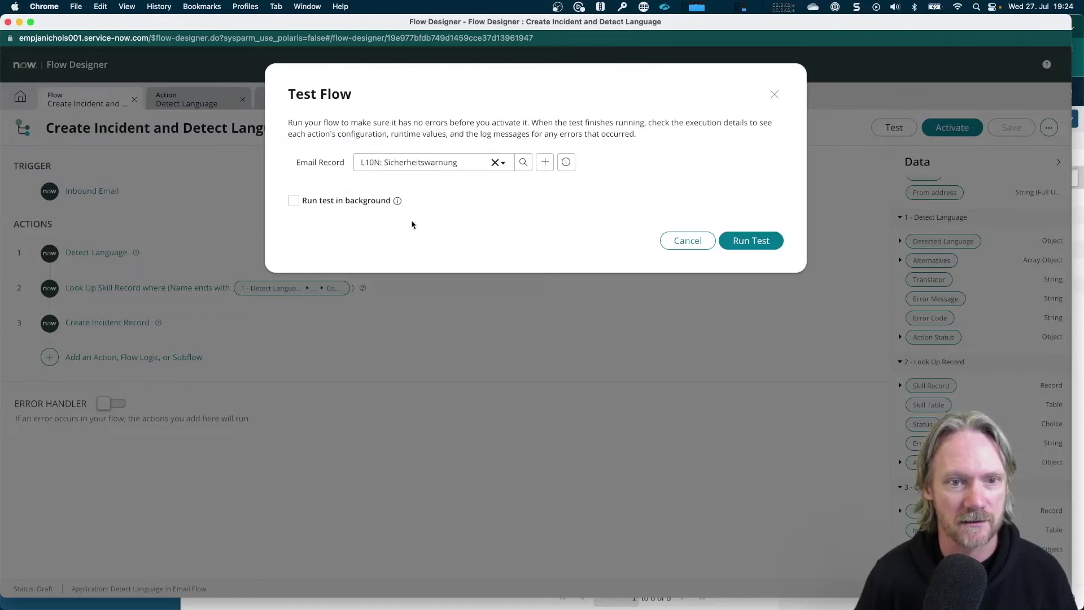
pyautogui.click(749, 247)
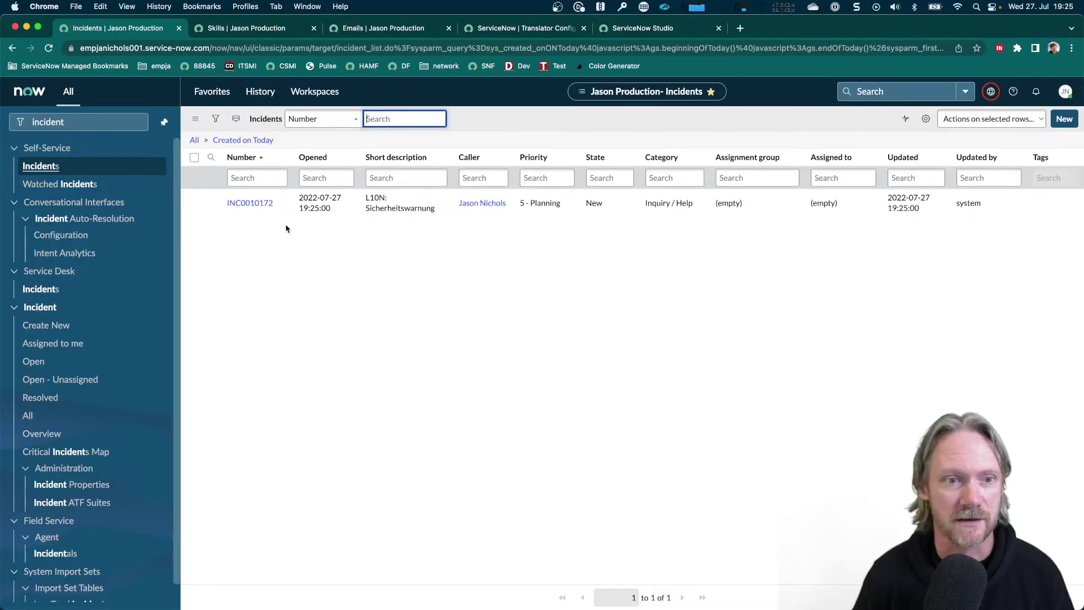
# - Open incident INC0010172 to check its Skills is German - de, then return to the test dialog
pyautogui.click(262, 208)
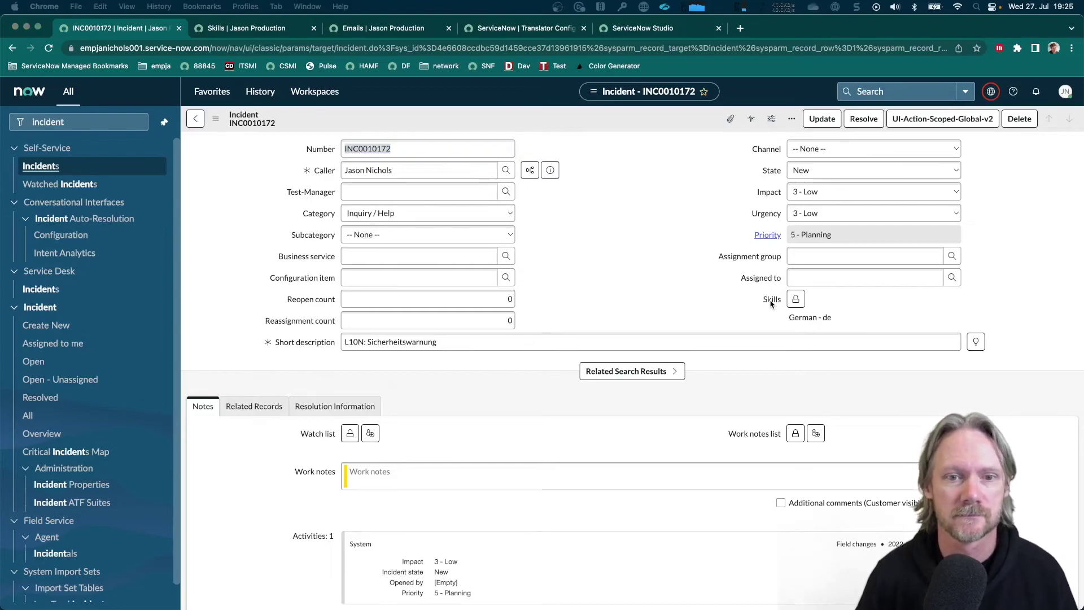
pyautogui.press('super+grave')
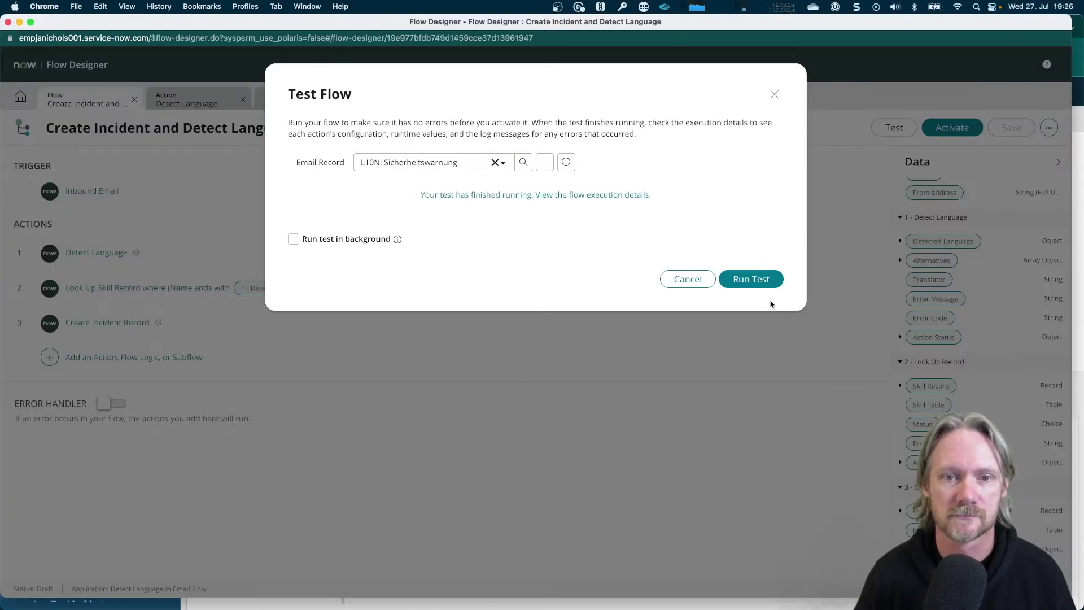
# - Rerun the flow test with the L10N: Säkerhetsvarning email, then switch back to the browser
pyautogui.click(452, 167)
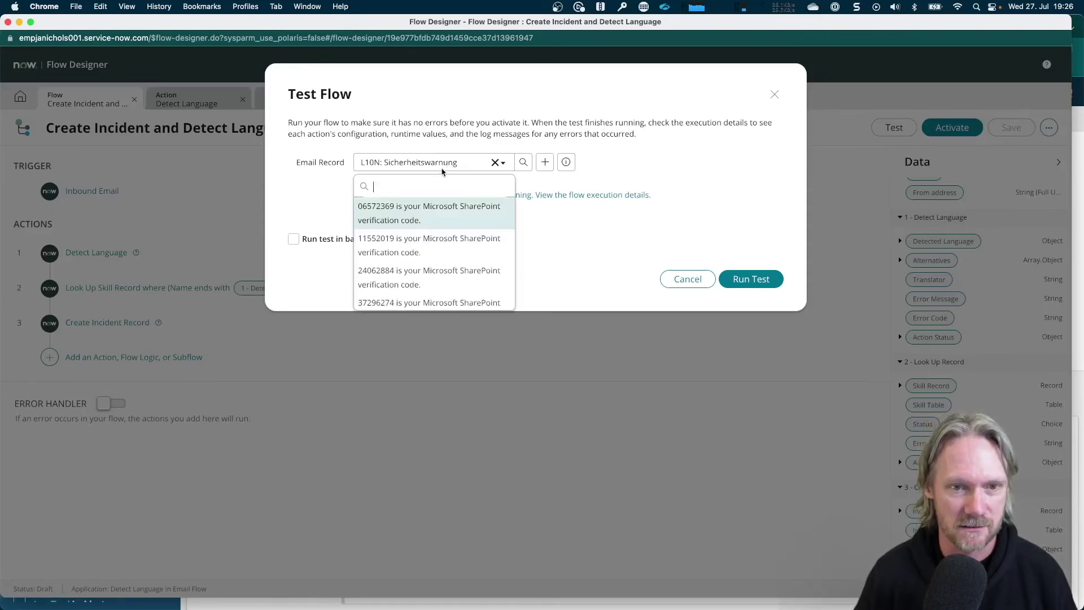
pyautogui.write('L10N')
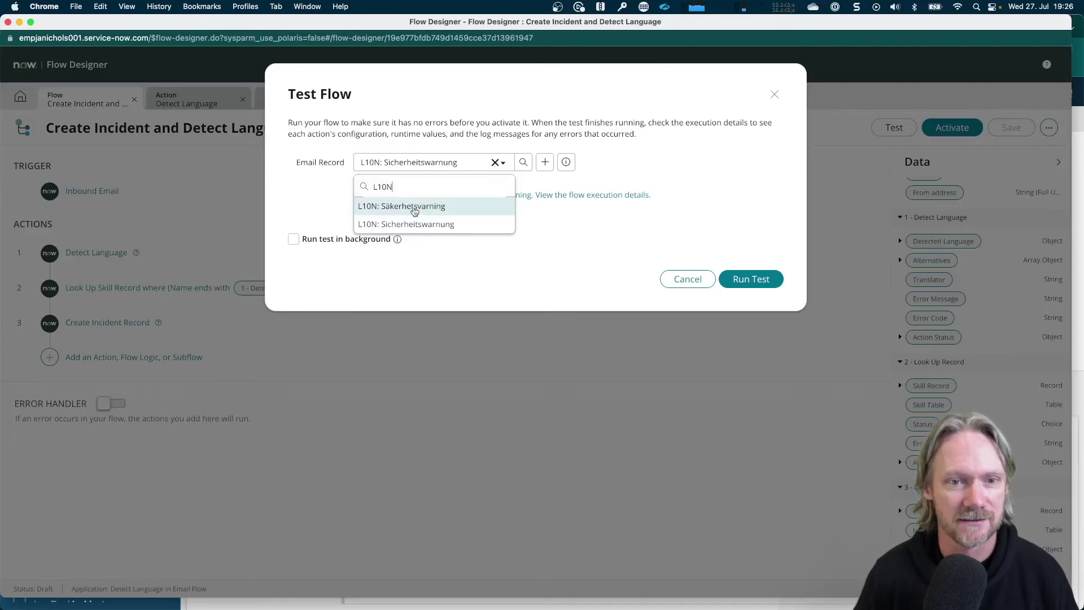
pyautogui.click(413, 210)
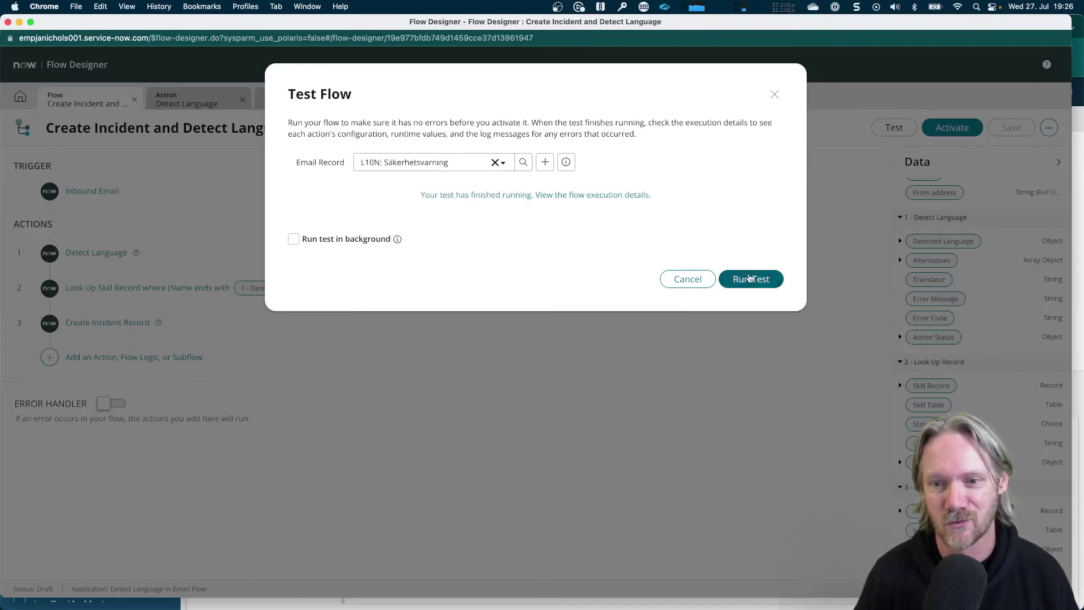
pyautogui.click(751, 279)
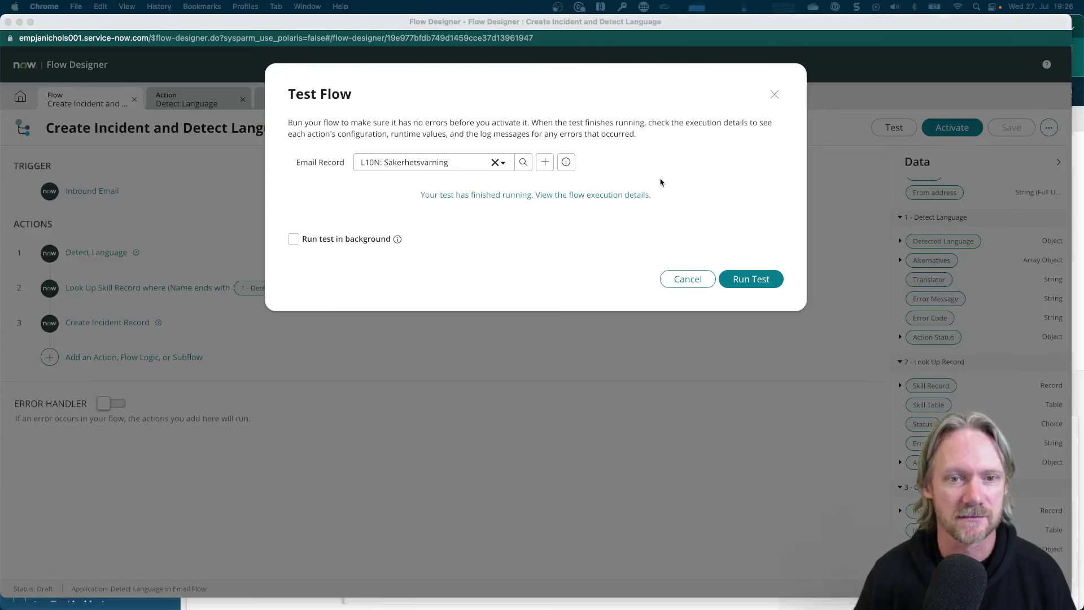
pyautogui.press('super+grave')
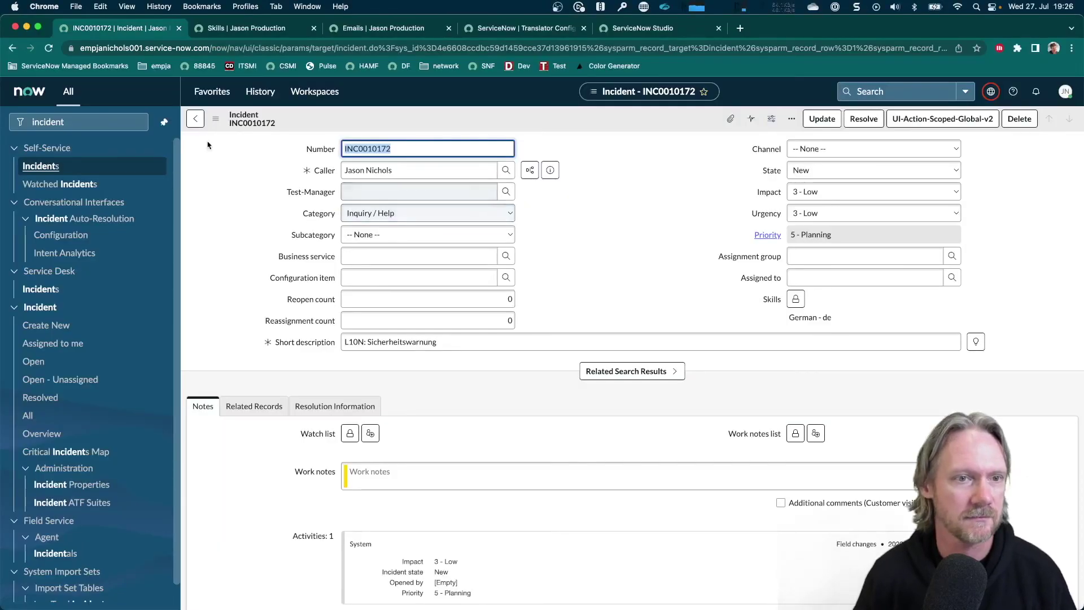
# - Open INC0010173 from Favorites > Incidents - Today and check its Skills reads Swedish - sv
pyautogui.click(214, 93)
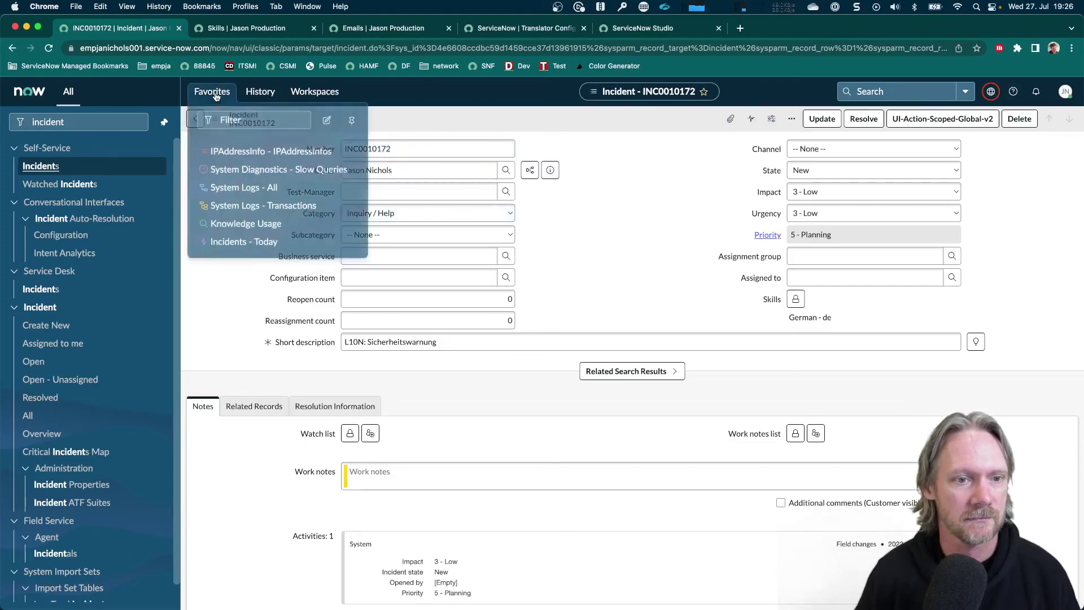
pyautogui.click(226, 240)
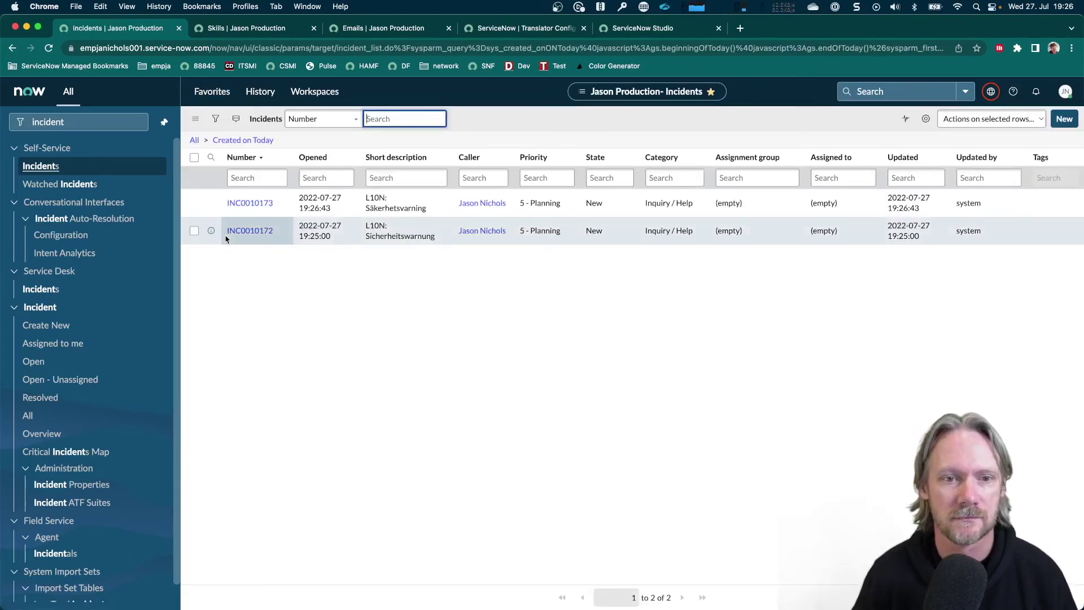
pyautogui.click(245, 204)
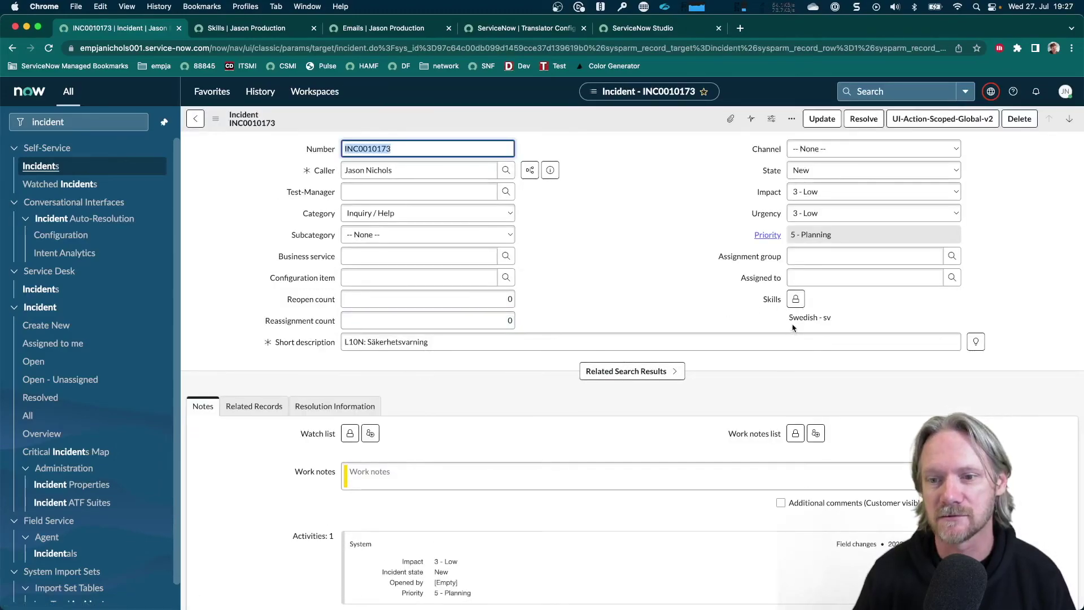
pyautogui.moveTo(790, 319); pyautogui.dragTo(832, 323)
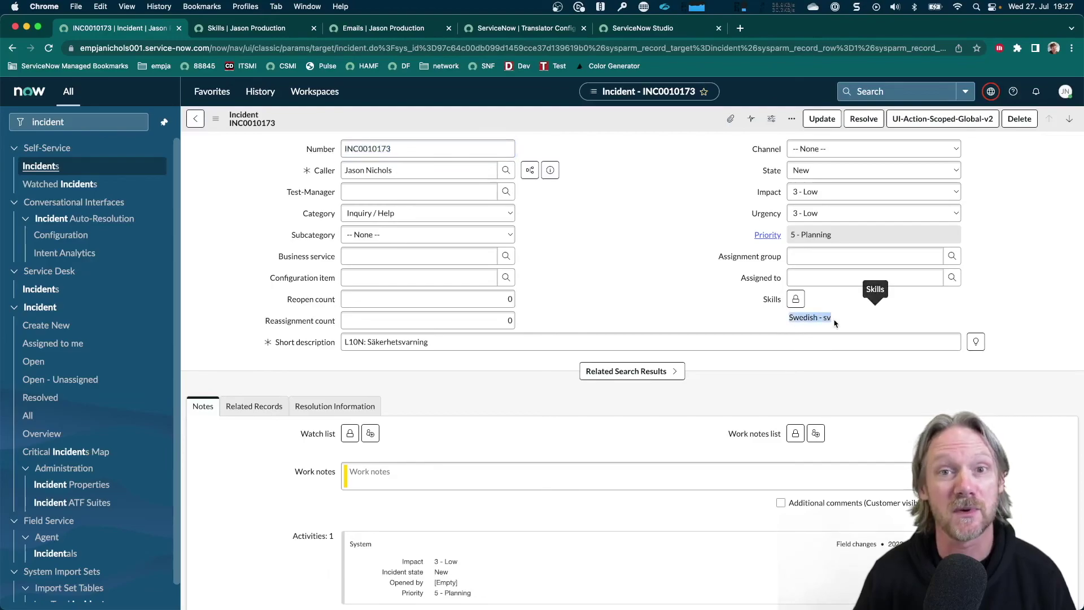